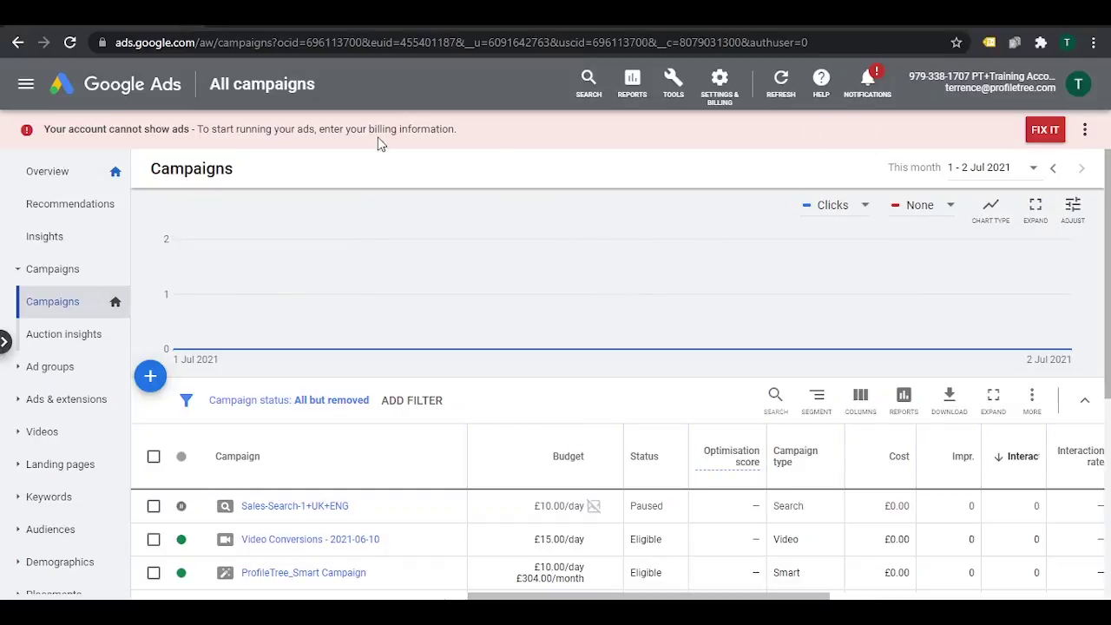
- Start a new campaign and choose Leads as its goal
mouse_move(494, 266)
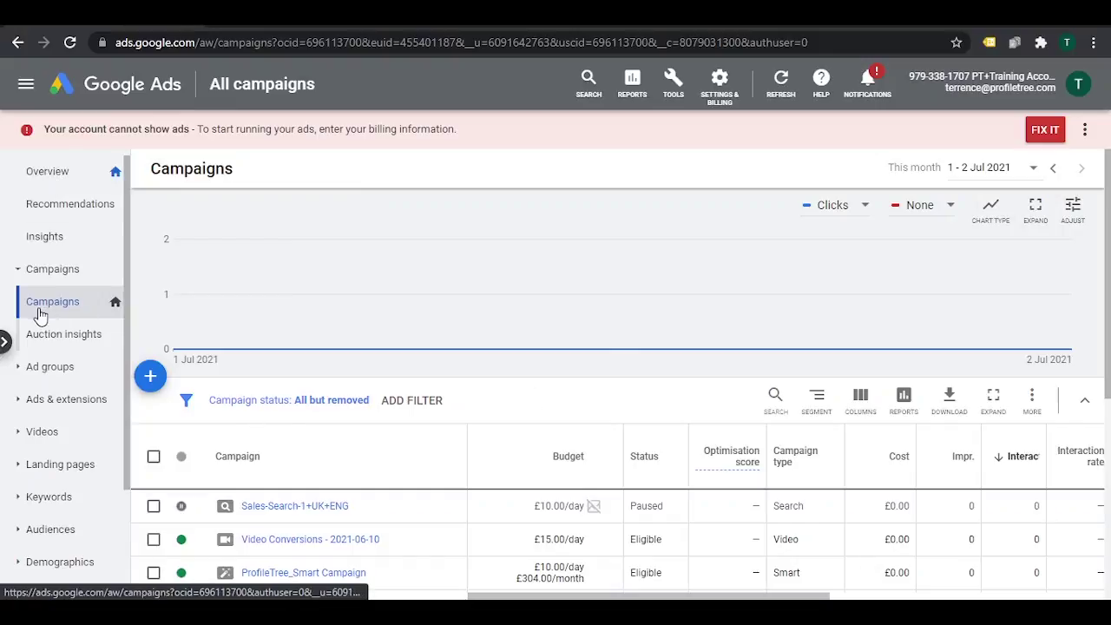
left_click(149, 377)
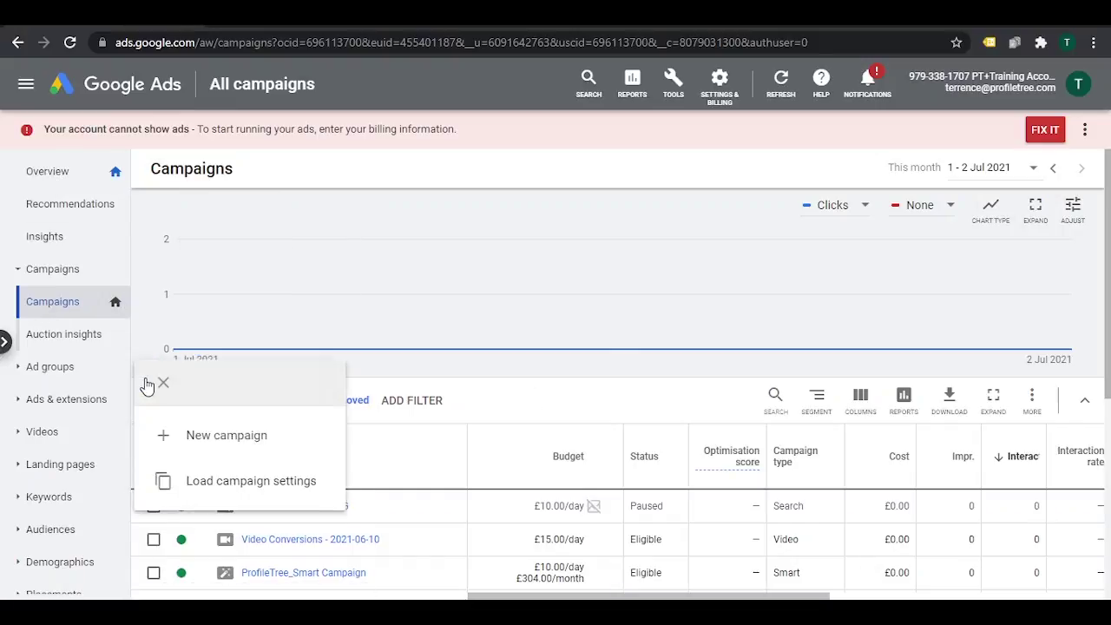
left_click(238, 442)
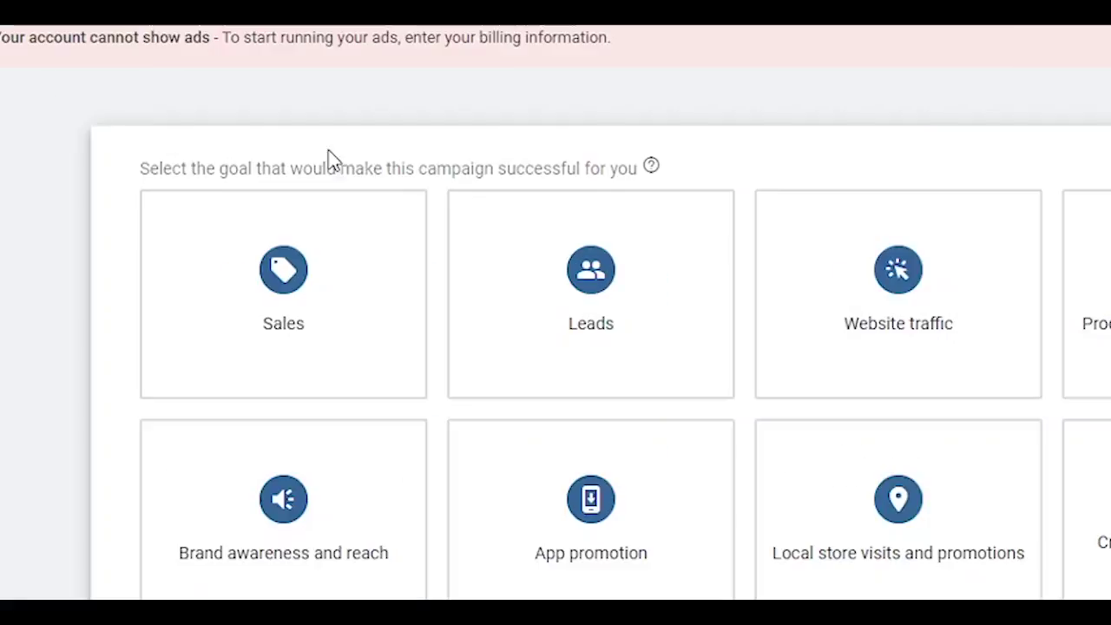
mouse_move(237, 359)
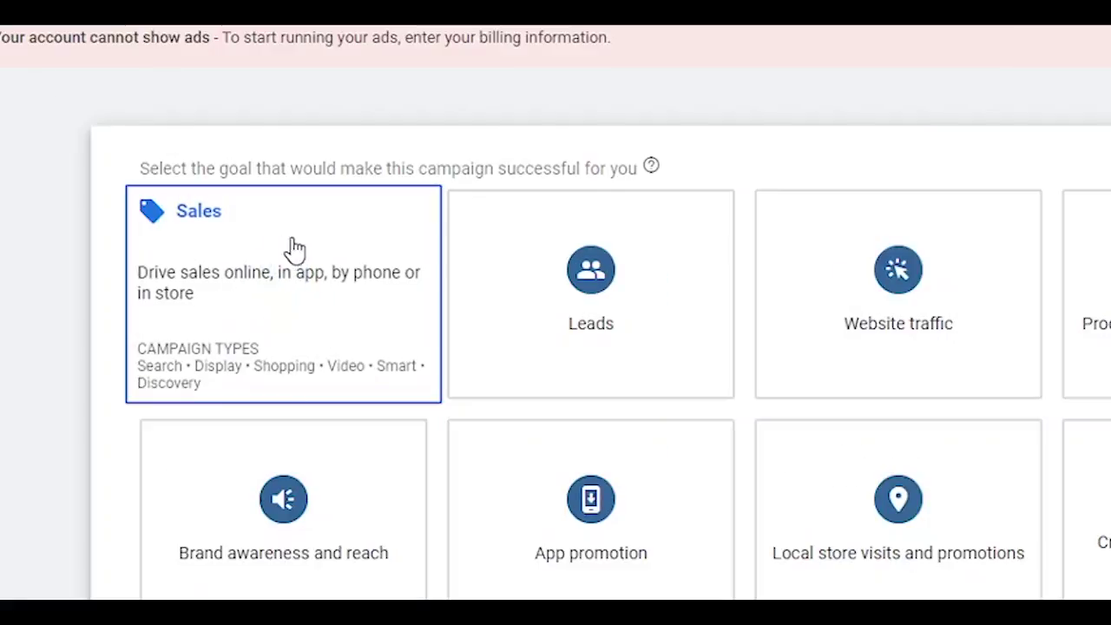
mouse_move(655, 335)
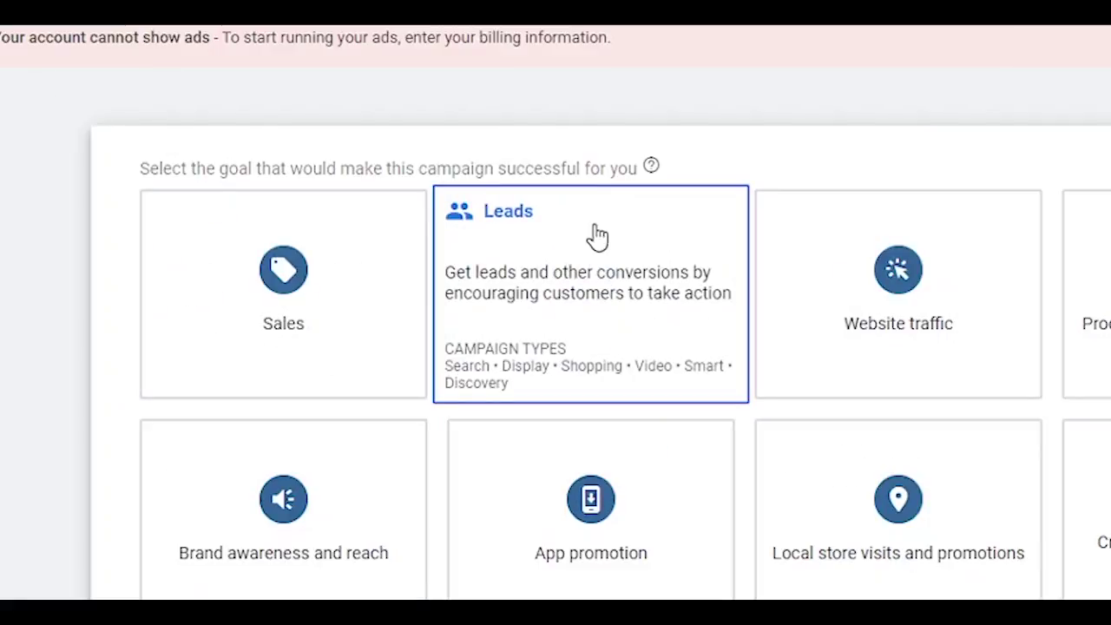
mouse_move(948, 307)
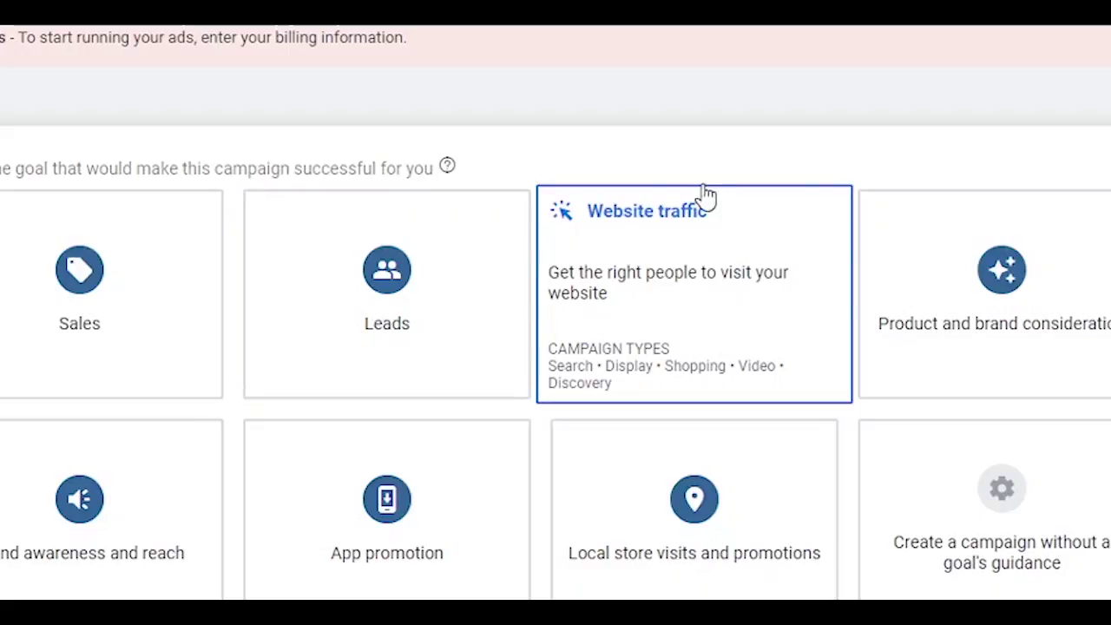
mouse_move(425, 240)
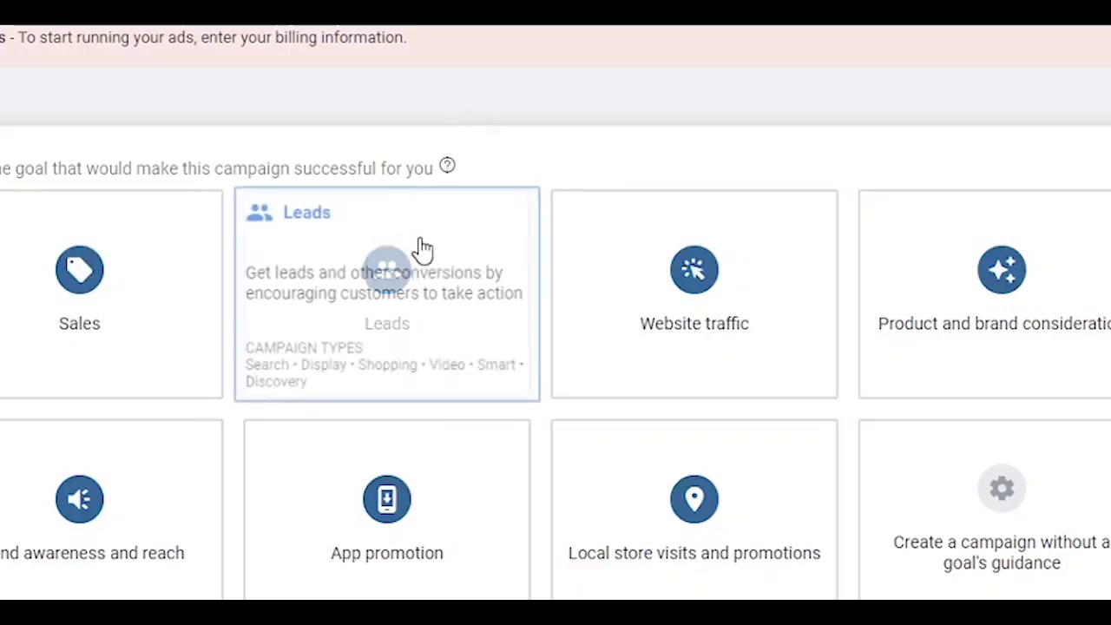
left_click(351, 295)
scroll(61, 416, "down", 5)
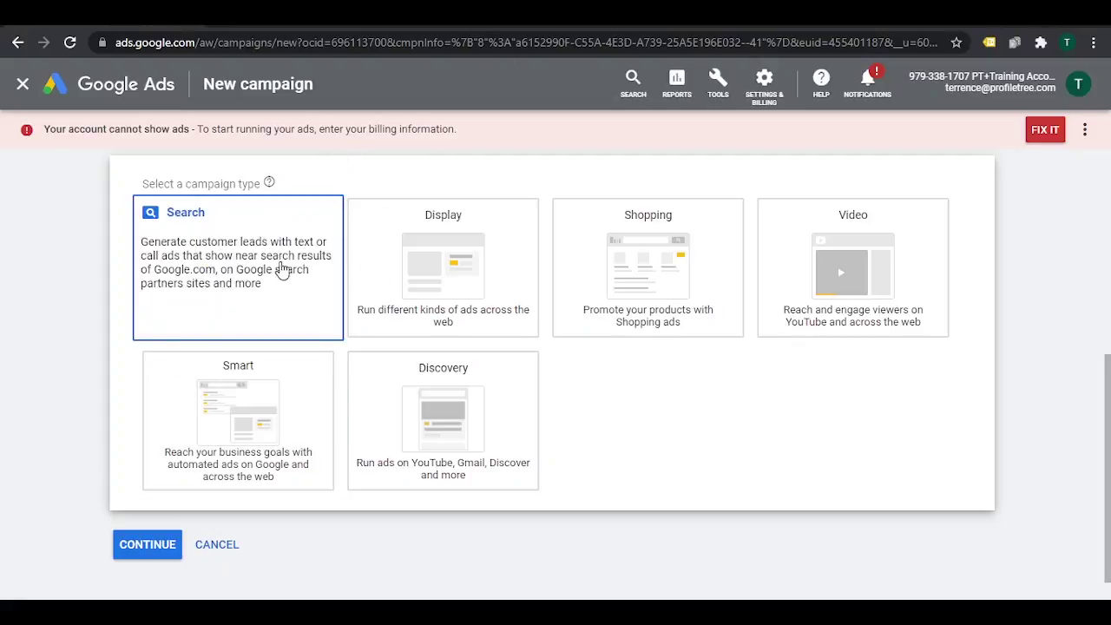
left_click(191, 250)
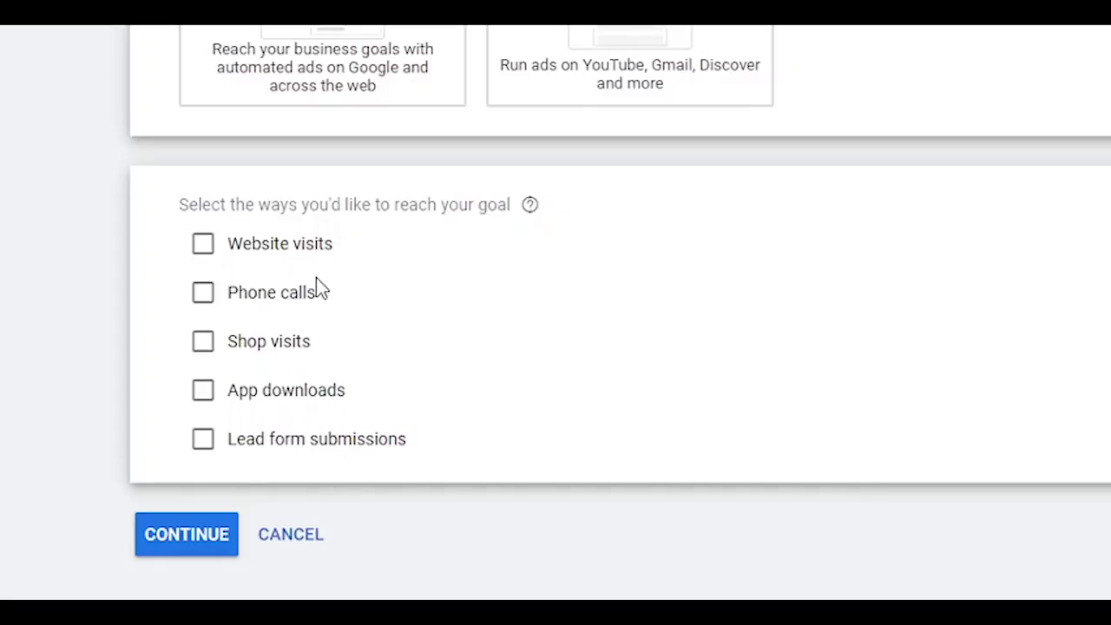
left_click(203, 251)
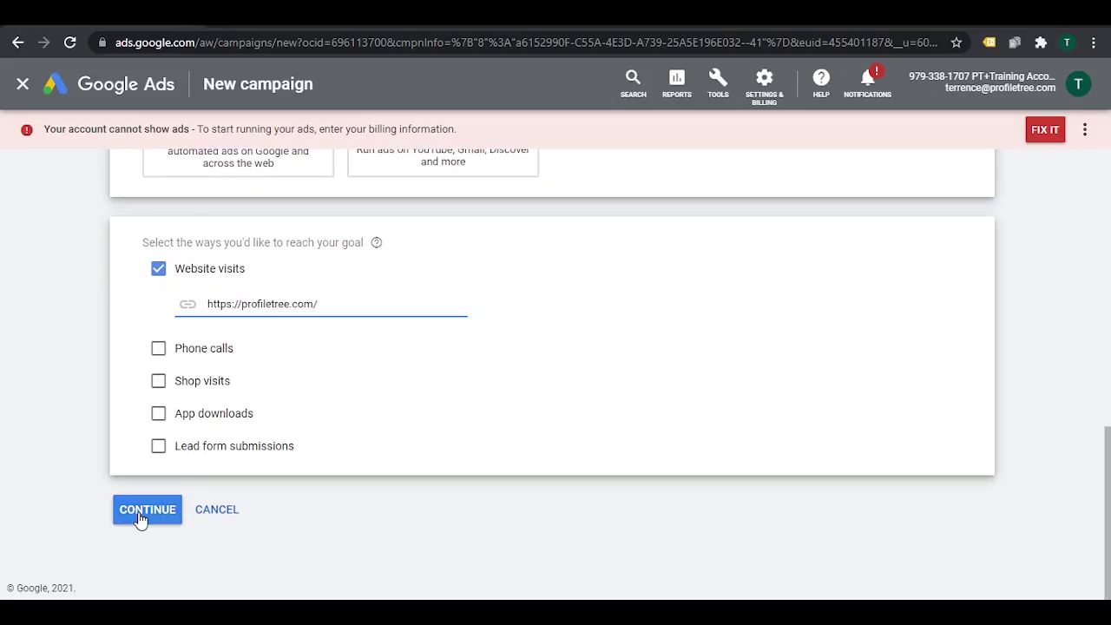
left_click(141, 514)
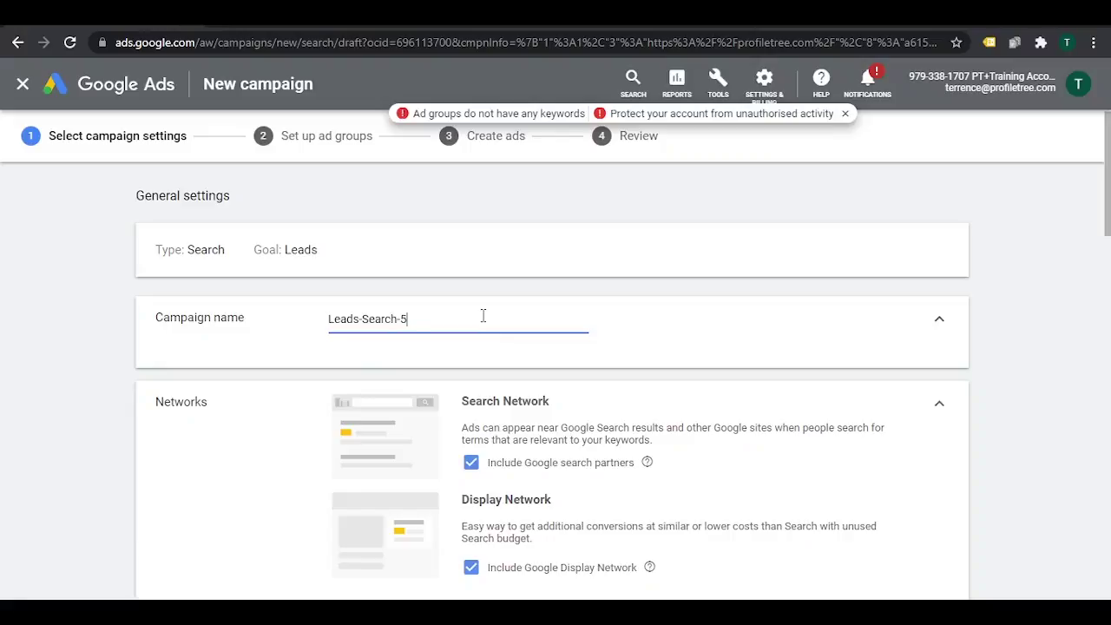
- Name the campaign Leads+UK+DSA and exclude the Google Display Network from its networks
left_click_drag(484, 316, 322, 330)
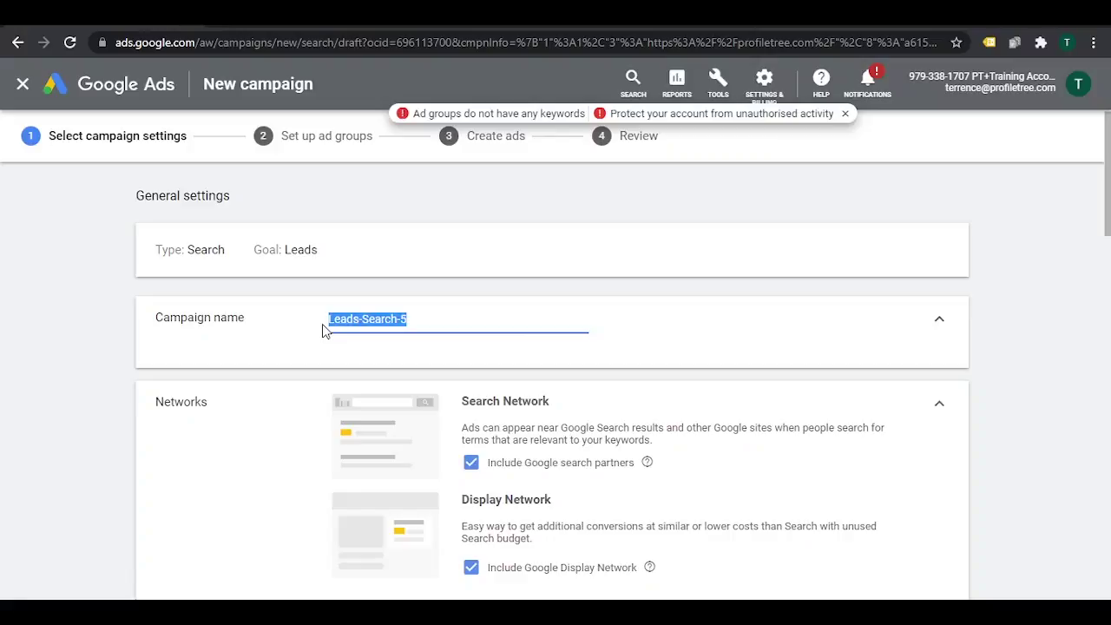
type("Leads")
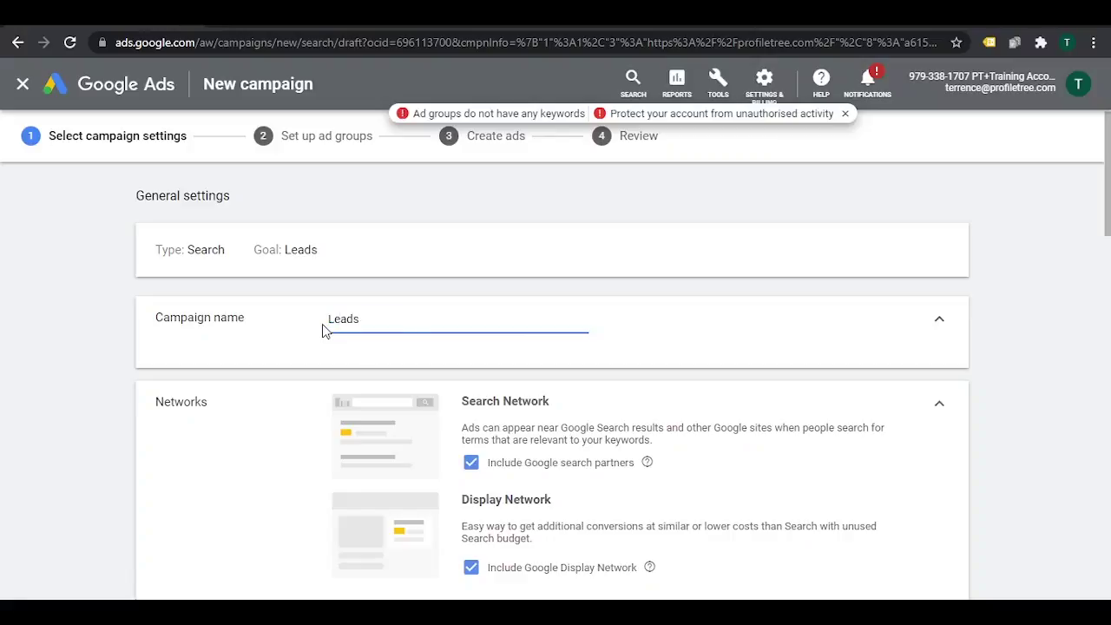
type("+UK+DSA")
- Set the Dynamic Search Ads domain to profiletree.com, keeping English and Google's index of the website as the targeting source
scroll(364, 335, "down", 2)
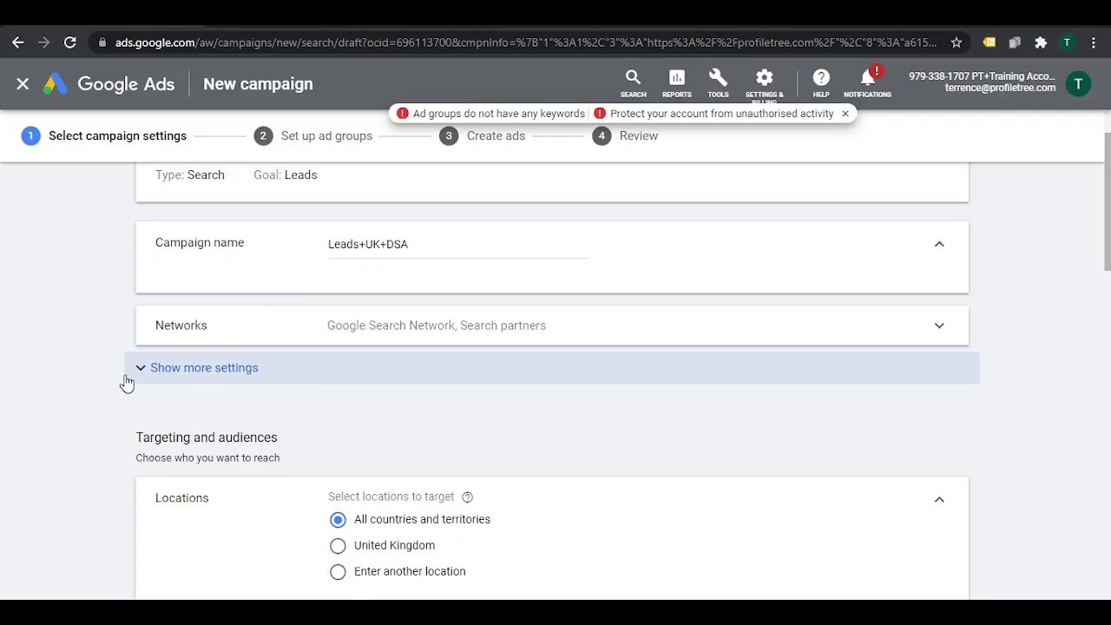
left_click(202, 373)
scroll(189, 417, "down", 1)
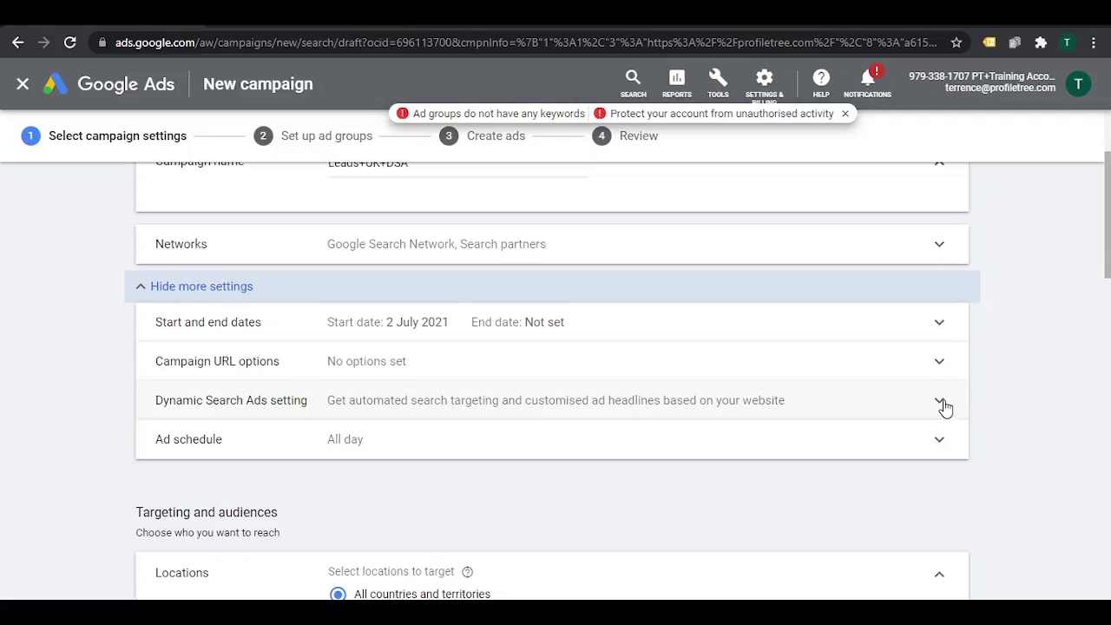
left_click(940, 403)
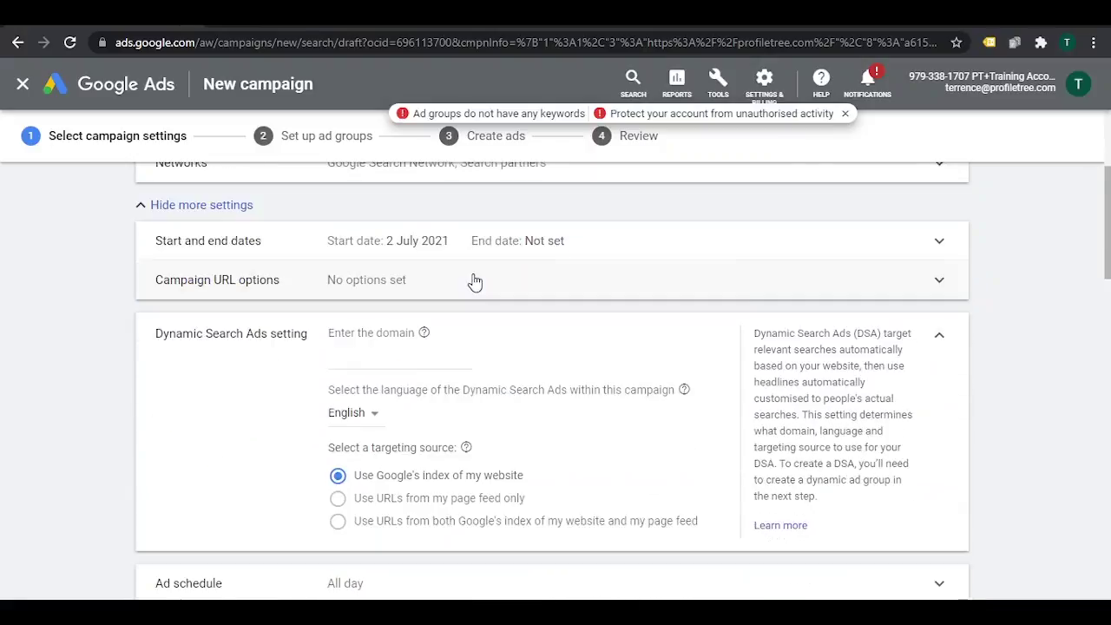
left_click(346, 275)
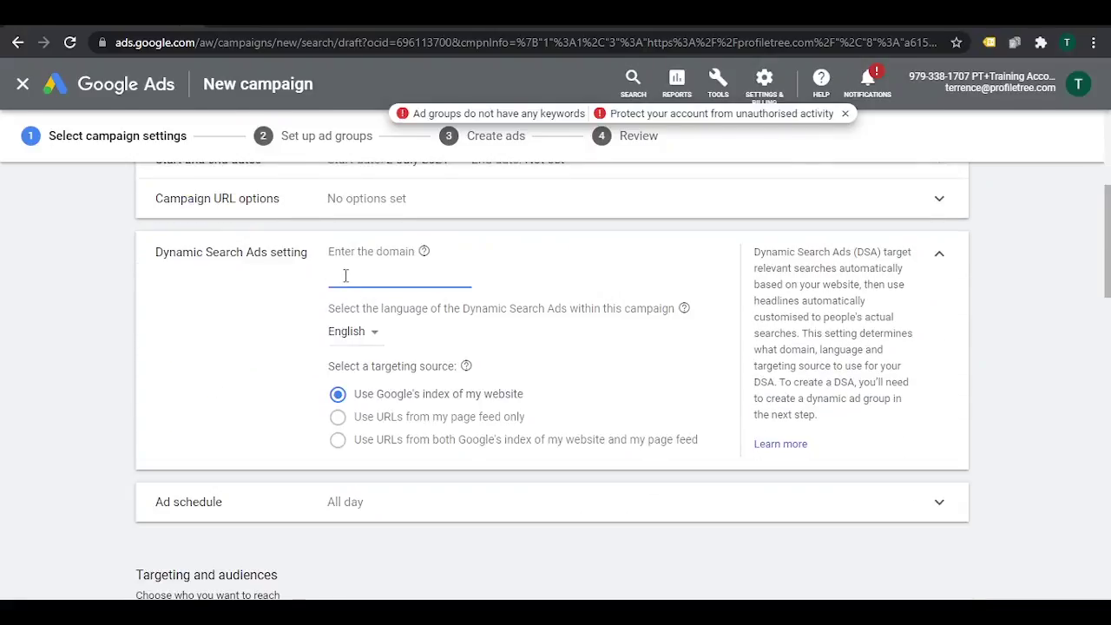
type("profiletree.com")
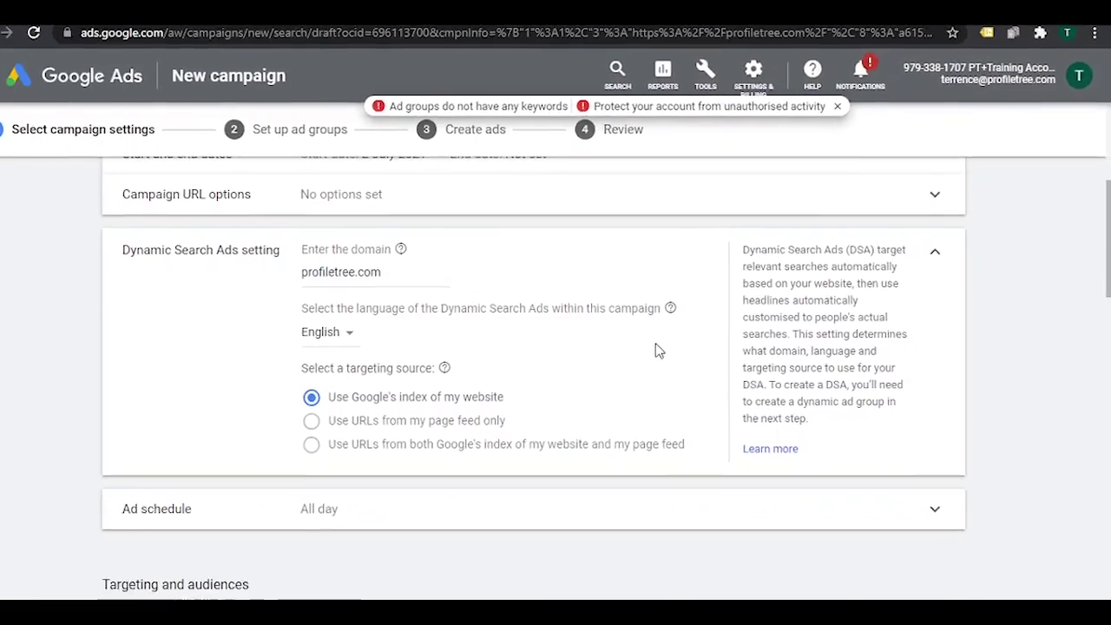
left_click(939, 253)
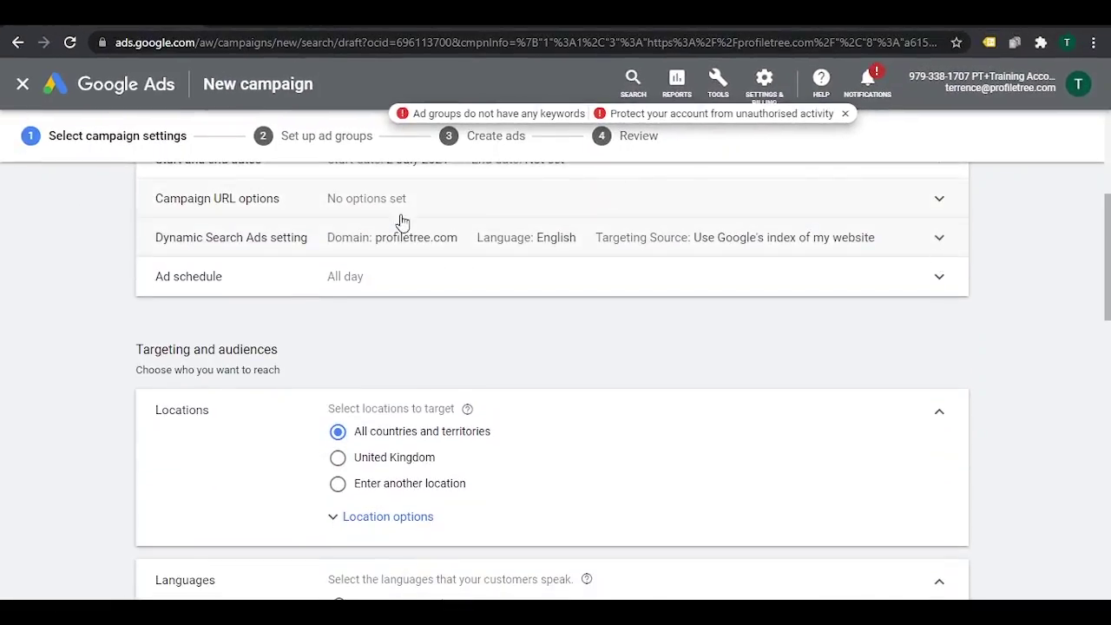
- Set the campaign's target location to United Kingdom
scroll(338, 270, "down", 2)
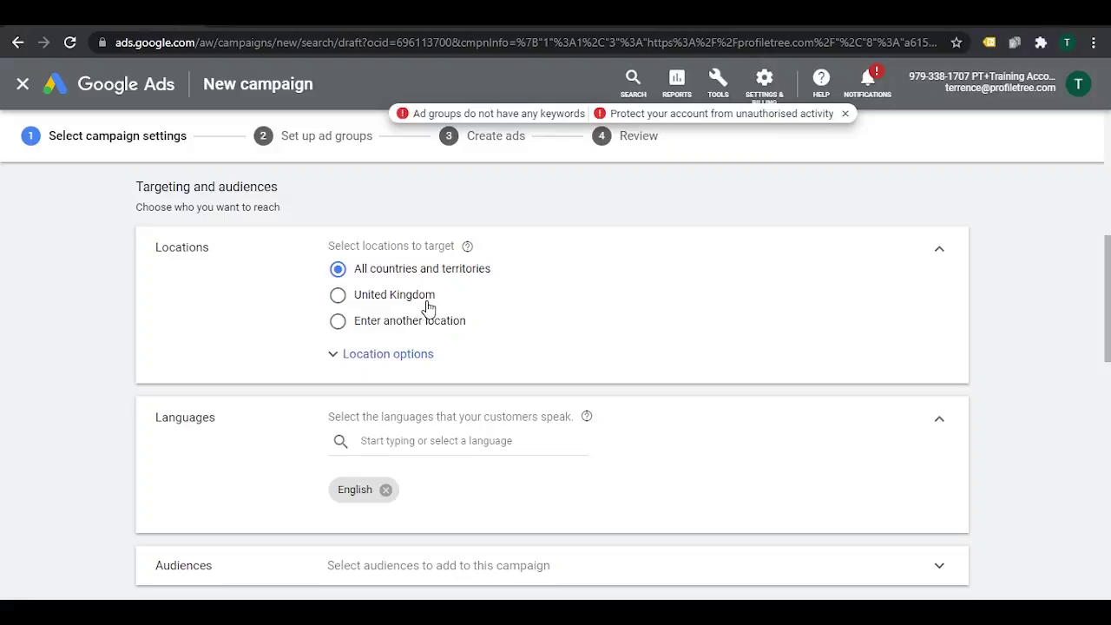
left_click(337, 296)
scroll(216, 327, "down", 1)
- Browse the affinity and detailed demographics audience categories available for the campaign without selecting any
scroll(423, 408, "down", 2)
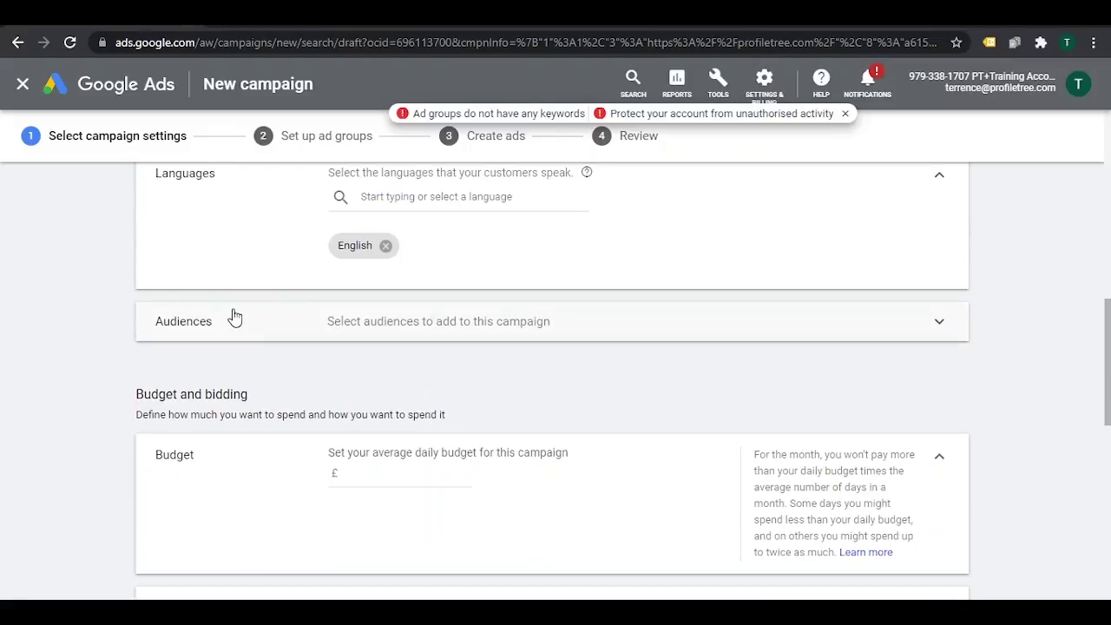
left_click(599, 329)
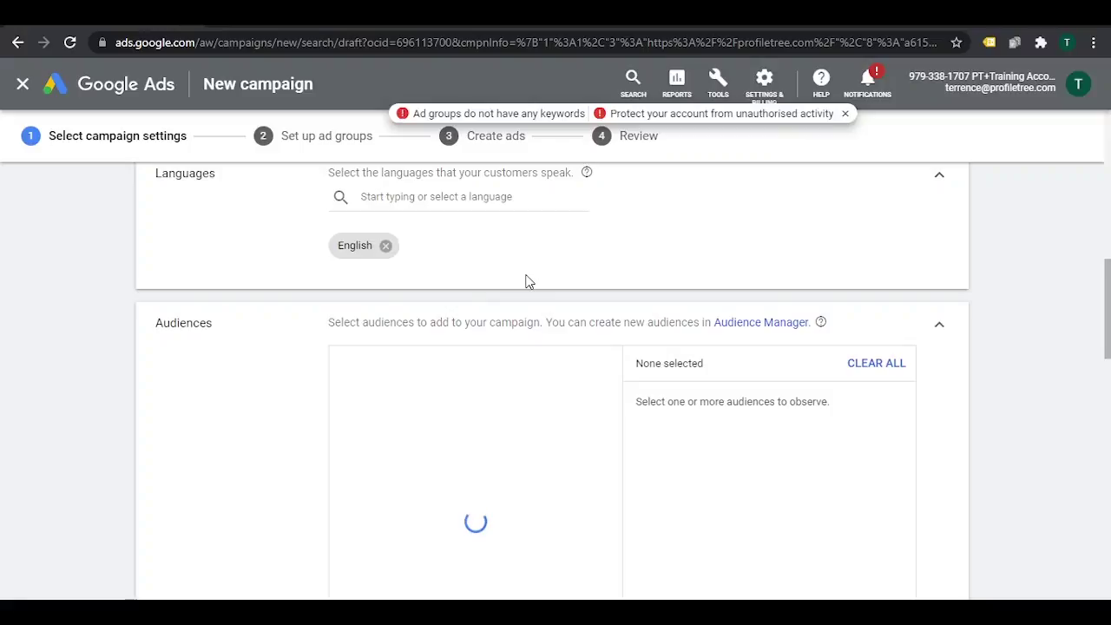
scroll(506, 292, "down", 1)
left_click(451, 284)
scroll(521, 216, "down", 1)
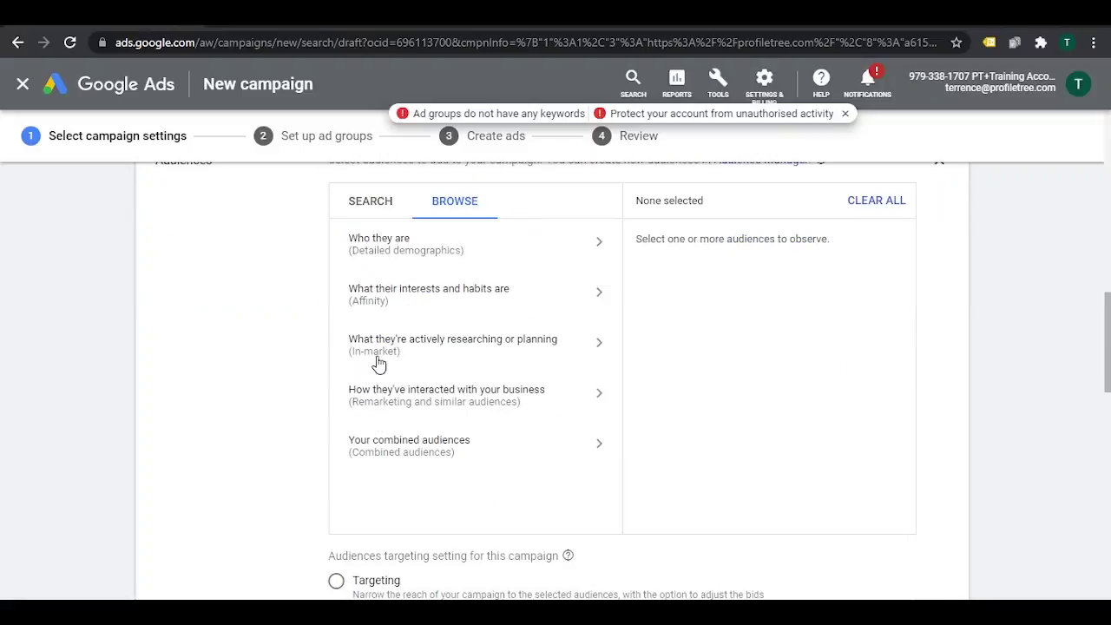
scroll(594, 295, "up", 1)
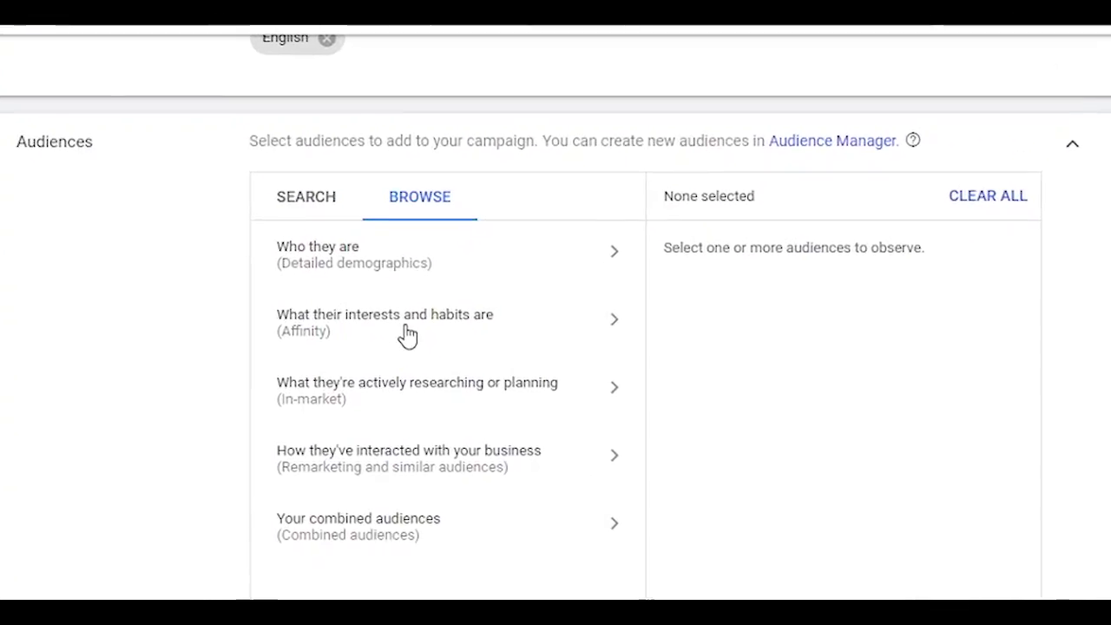
left_click(408, 336)
scroll(357, 359, "down", 2)
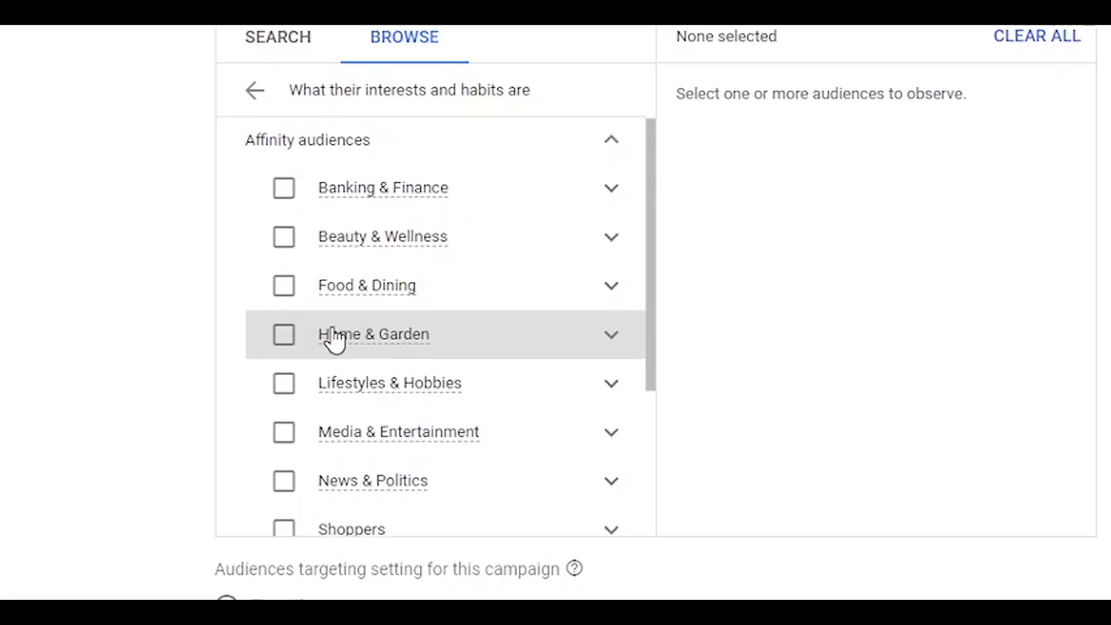
scroll(334, 339, "down", 5)
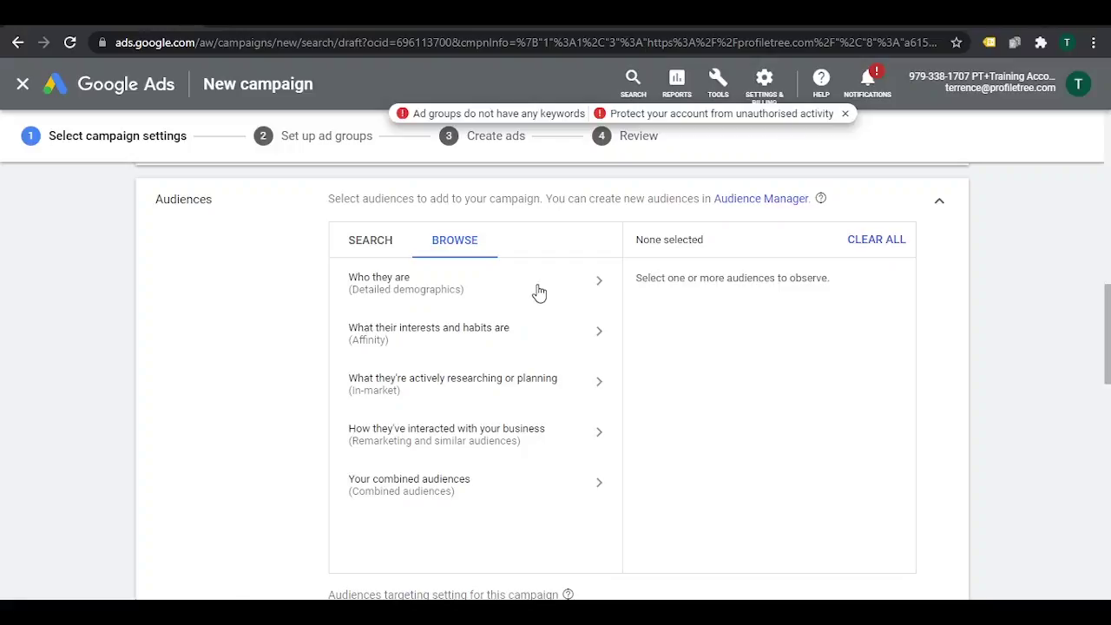
left_click(352, 288)
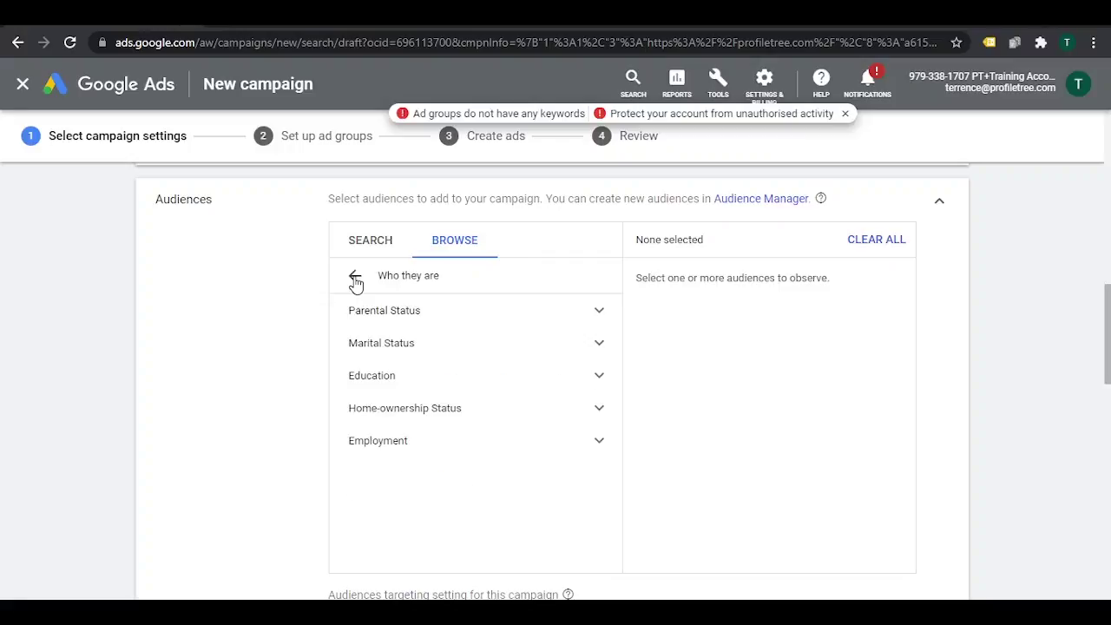
- Set the average daily budget to £10.00 and review the bidding focus options, keeping Conversions
scroll(287, 276, "down", 10)
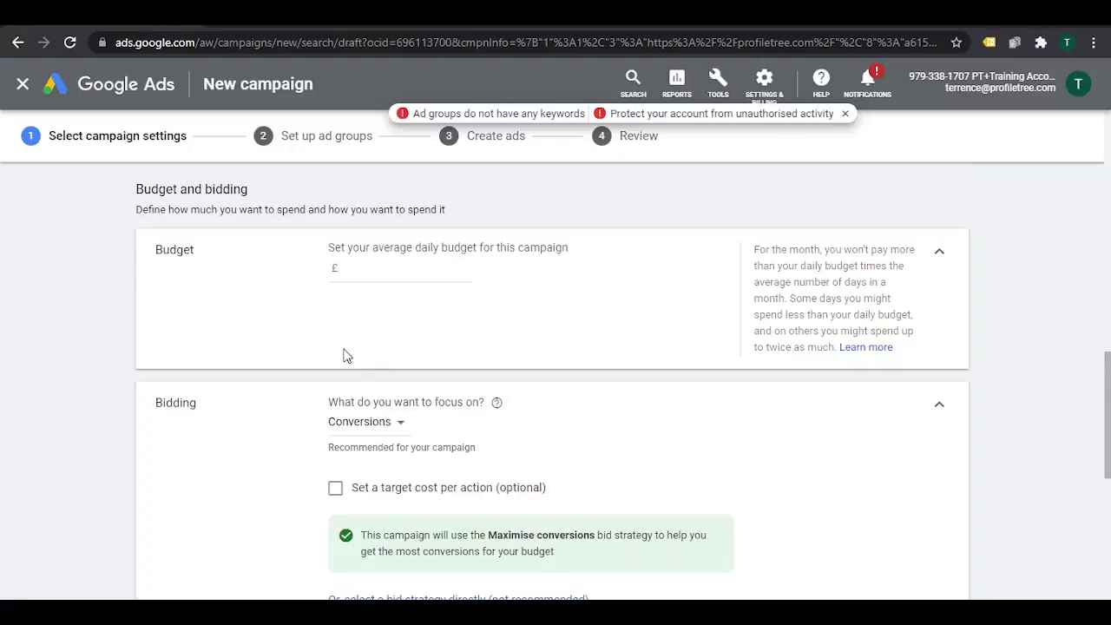
left_click(356, 274)
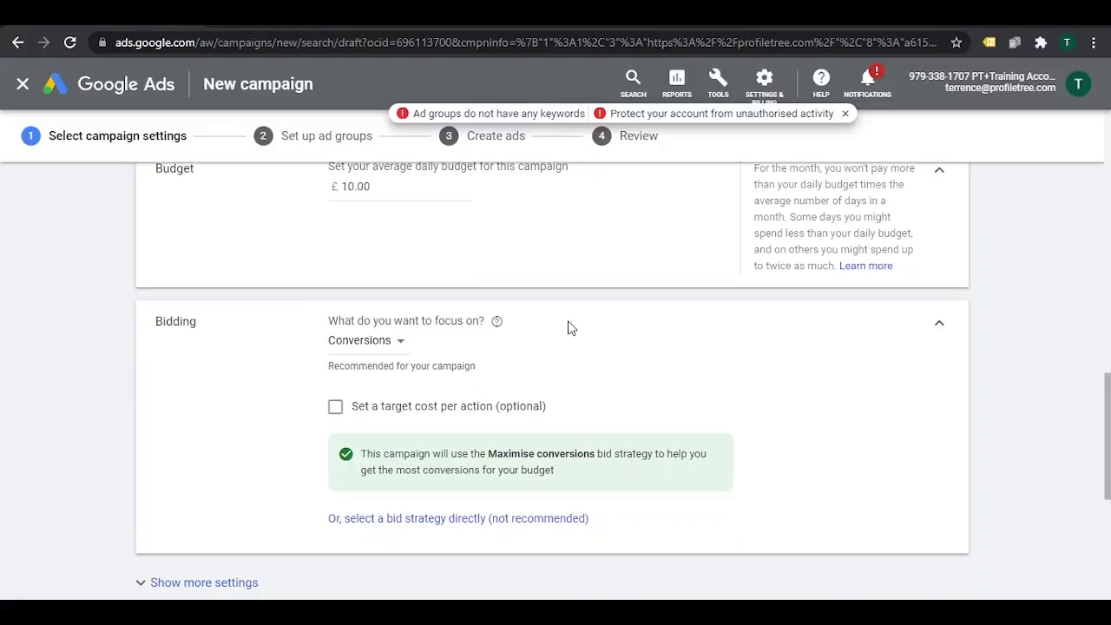
scroll(567, 324, "down", 1)
left_click(373, 258)
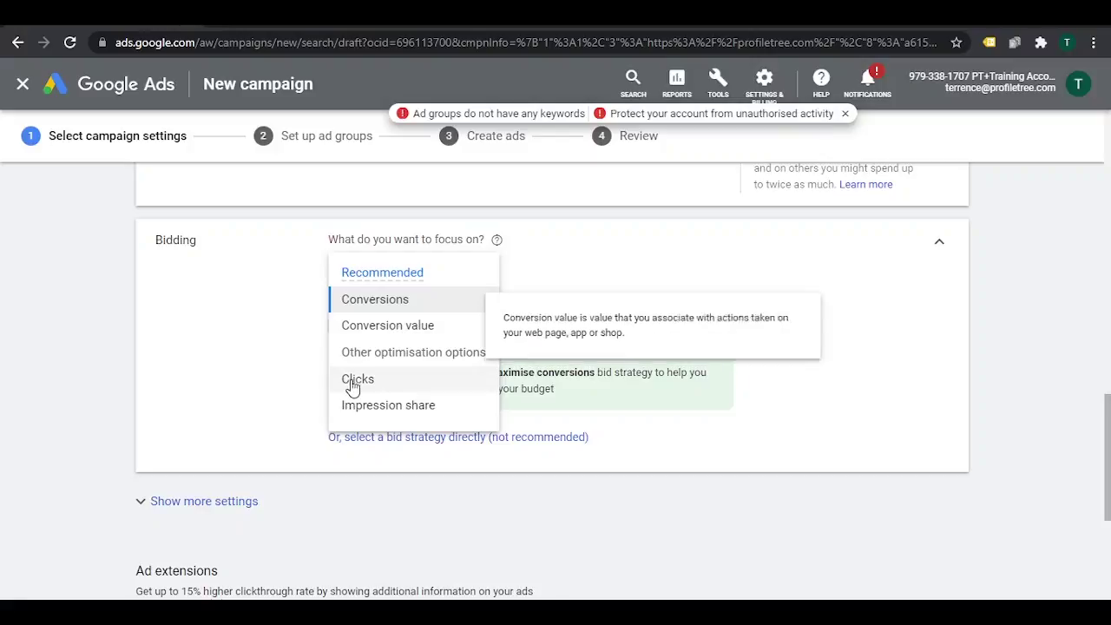
left_click(580, 271)
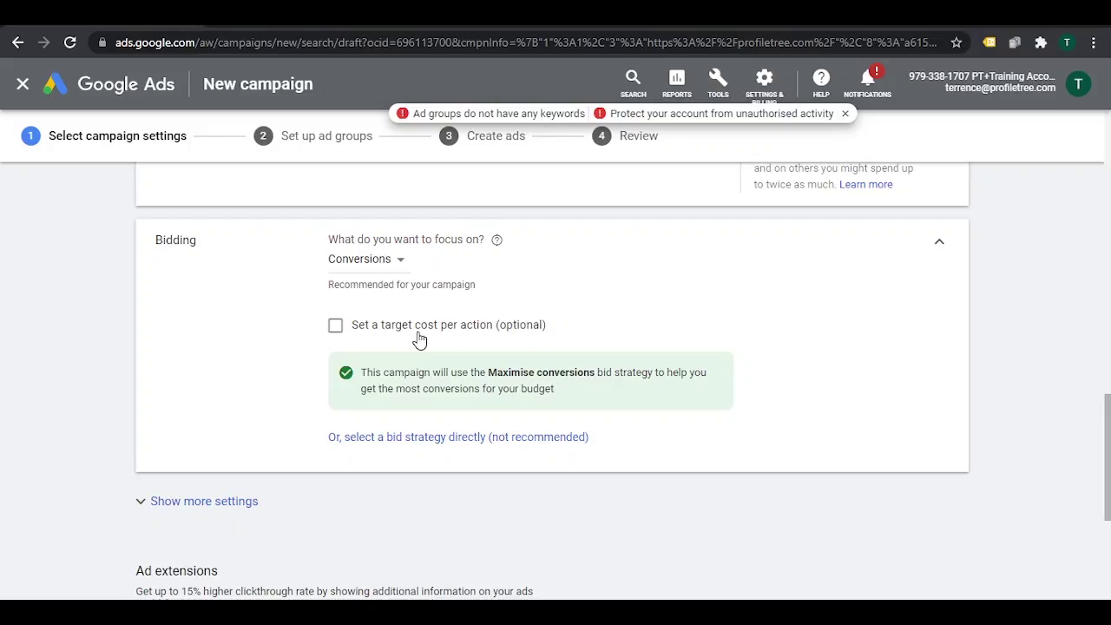
- Look at the sitelink extension settings, then save the campaign settings without extensions and continue to ad group setup
scroll(483, 344, "down", 4)
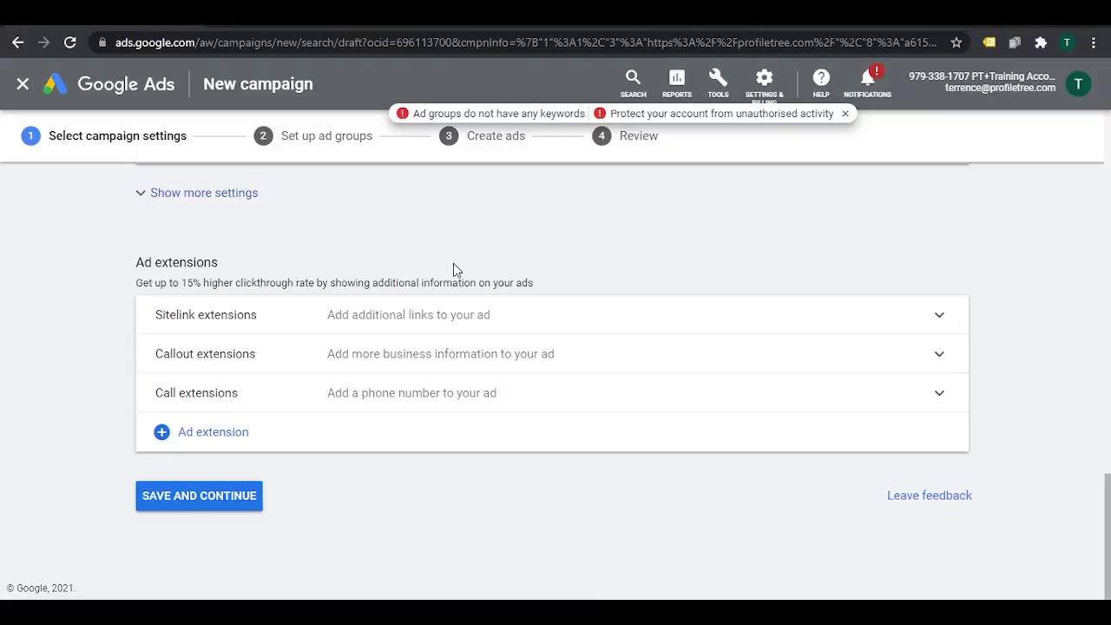
left_click(459, 315)
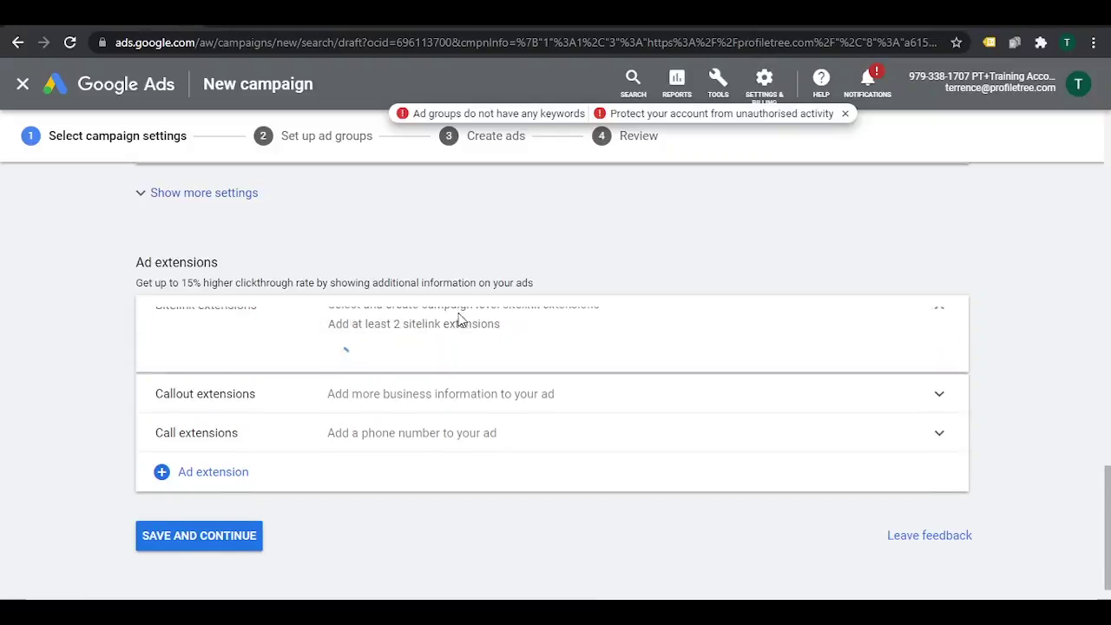
scroll(418, 355, "down", 3)
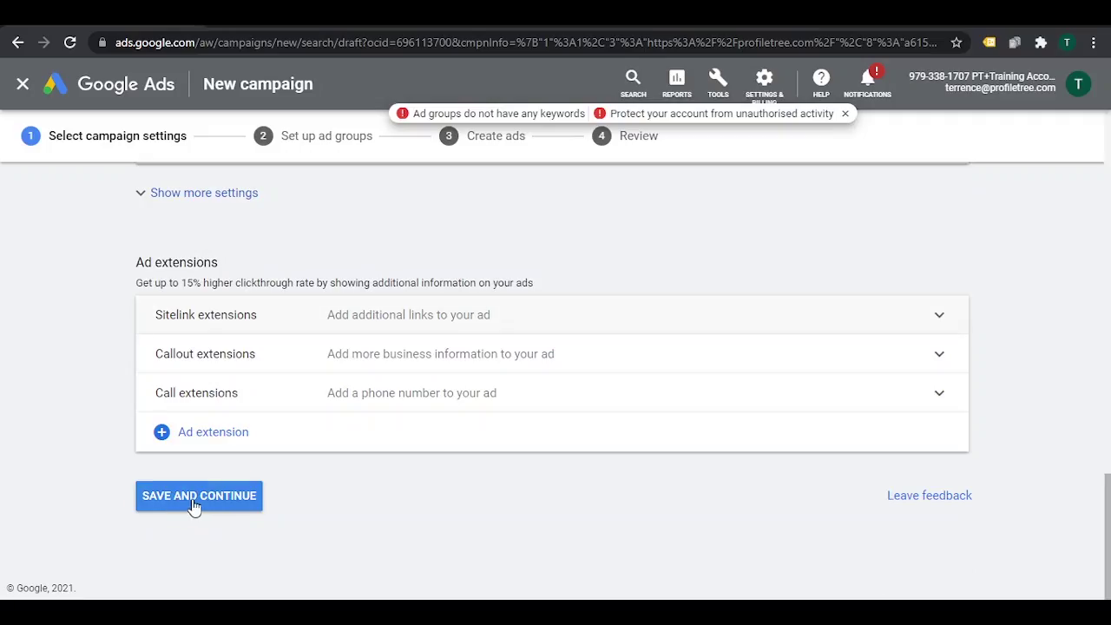
left_click(178, 502)
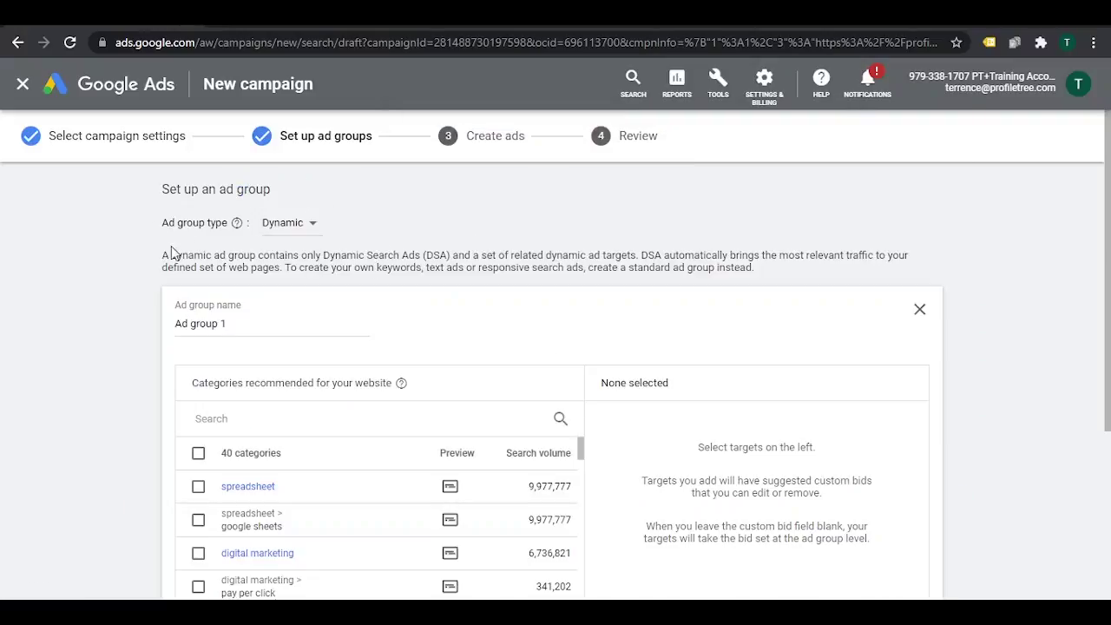
- Keep the ad group type as Dynamic and select all categories recommended for the website as dynamic ad targets
left_click(313, 228)
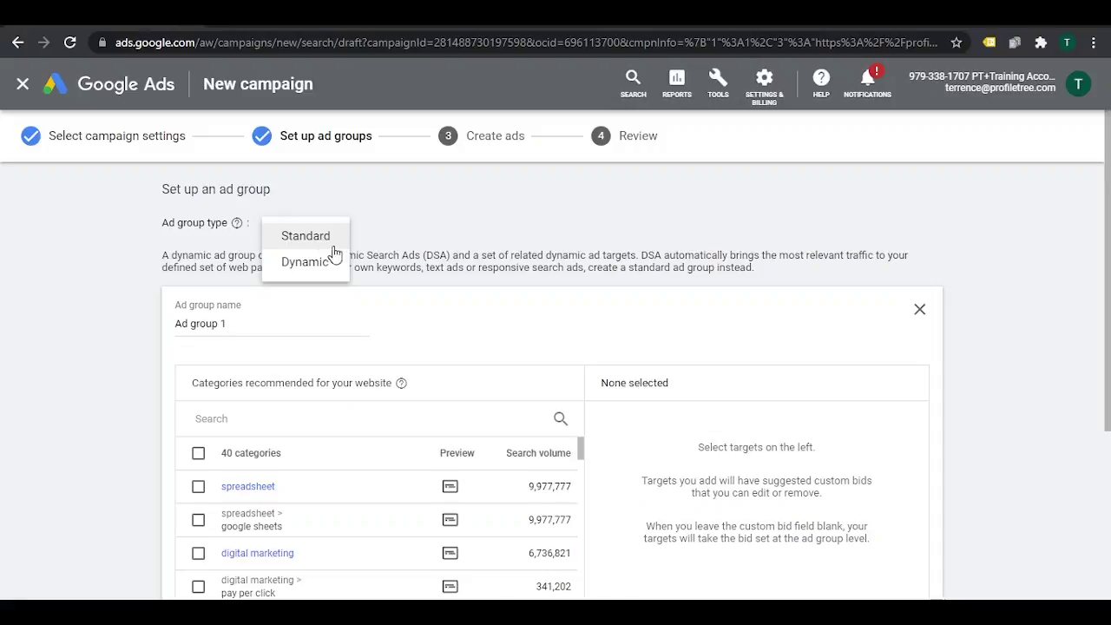
left_click(300, 264)
scroll(390, 231, "down", 1)
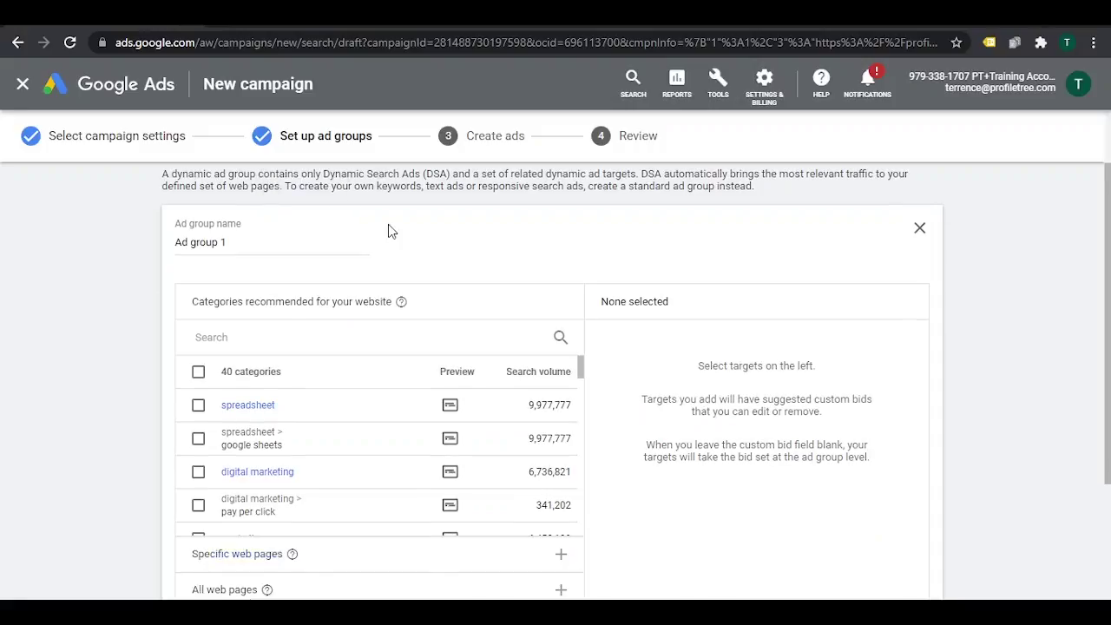
scroll(518, 287, "down", 1)
scroll(518, 287, "up", 1)
scroll(392, 246, "down", 1)
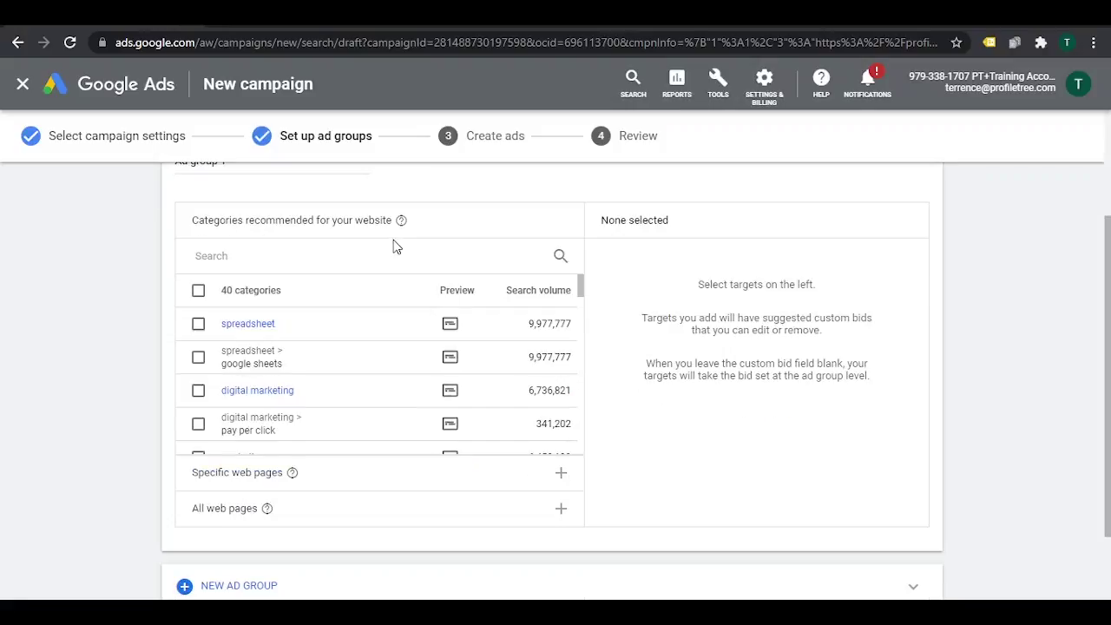
left_click(199, 292)
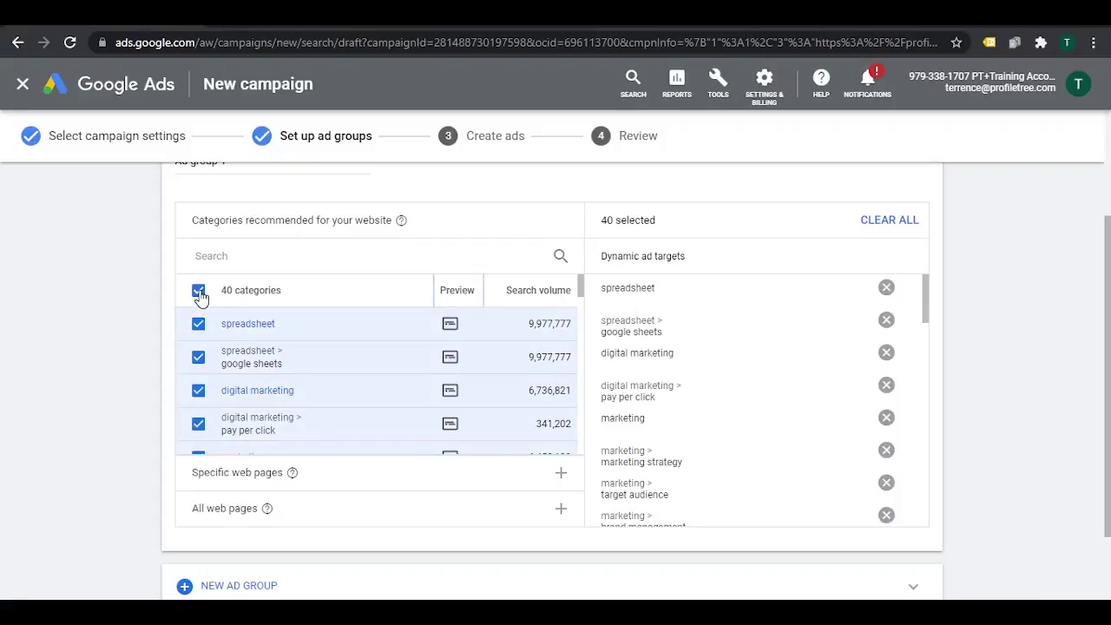
left_click(198, 292)
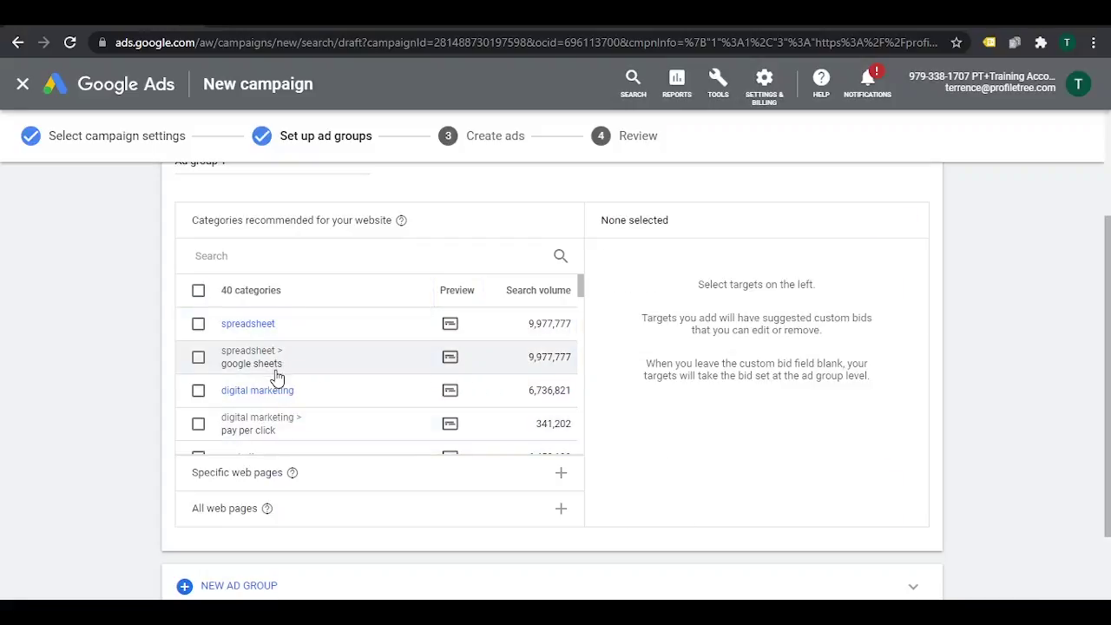
scroll(276, 378, "down", 6)
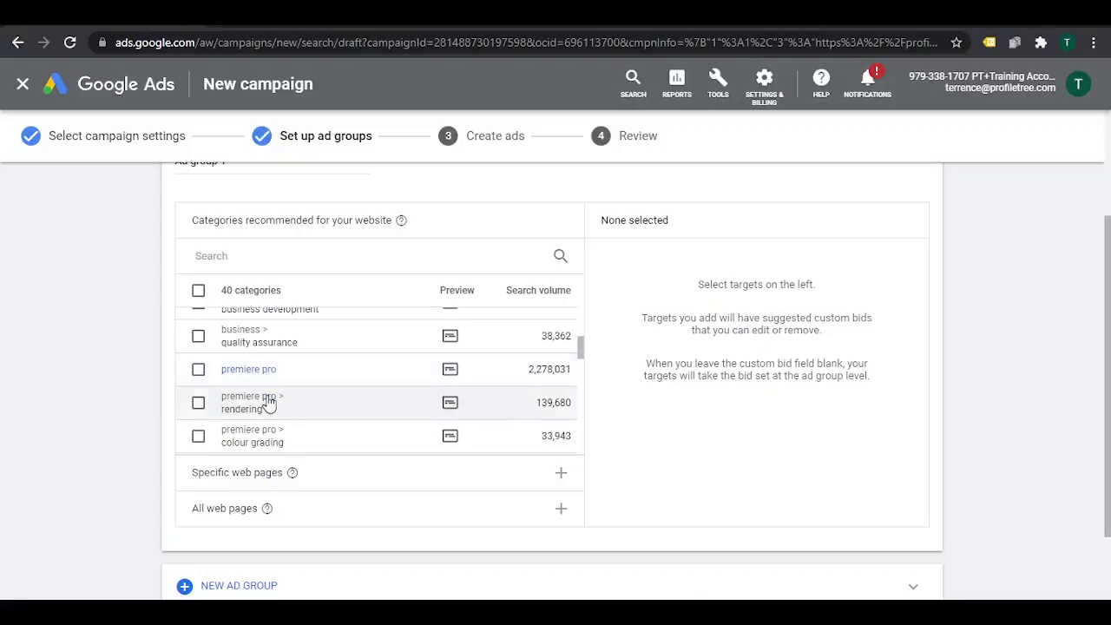
scroll(286, 422, "up", 6)
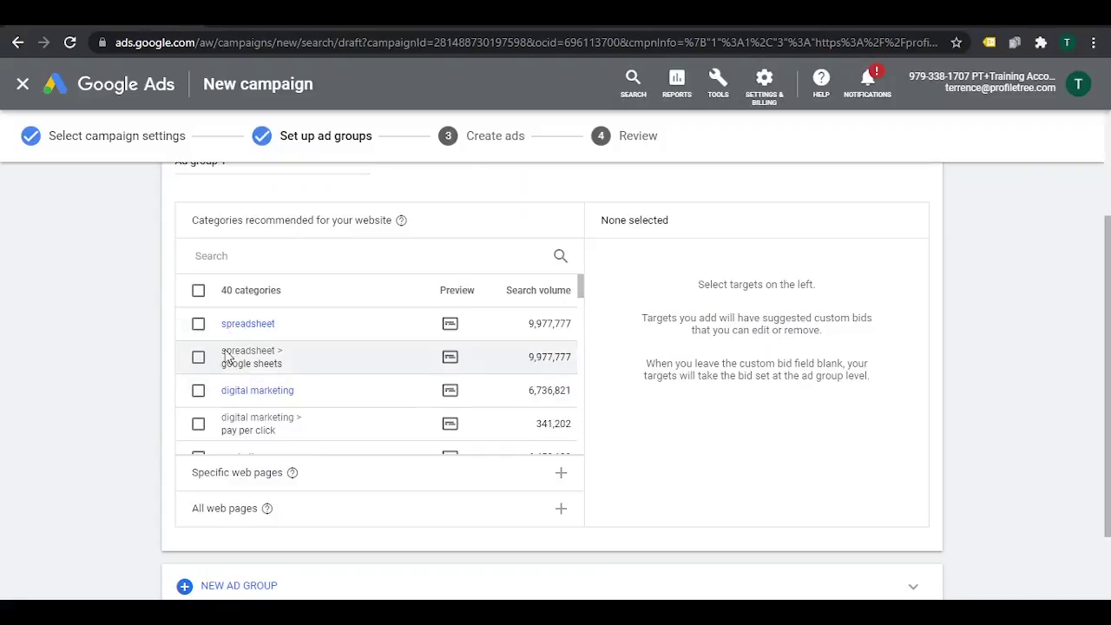
left_click(199, 291)
scroll(119, 390, "up", 1)
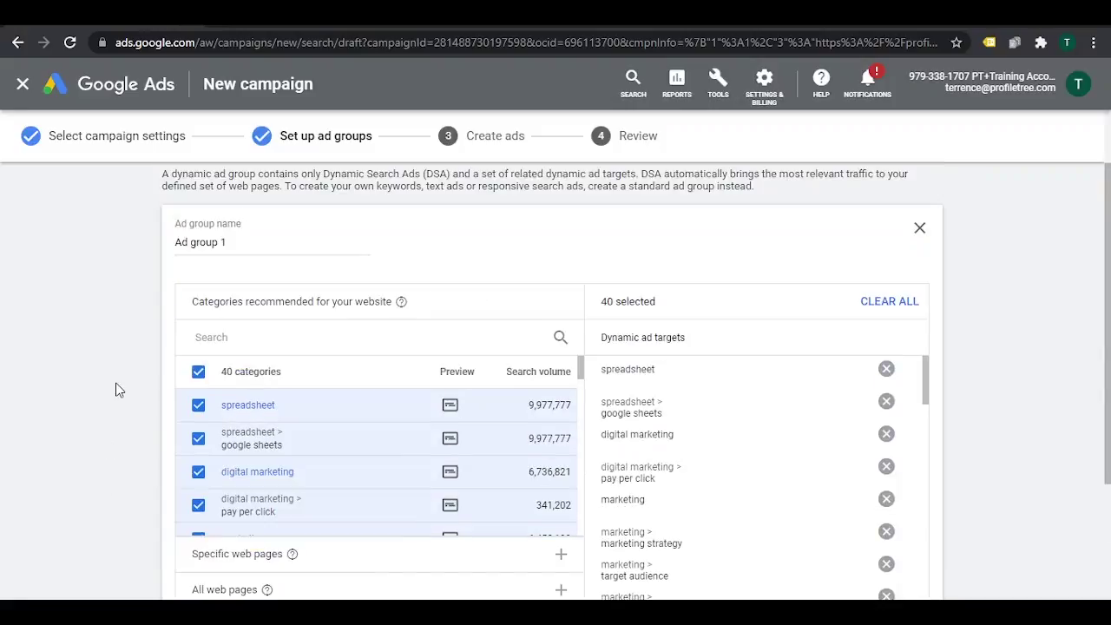
- Rename the ad group as Leads+DSA, then save it and continue to ad creation
scroll(120, 346, "down", 1)
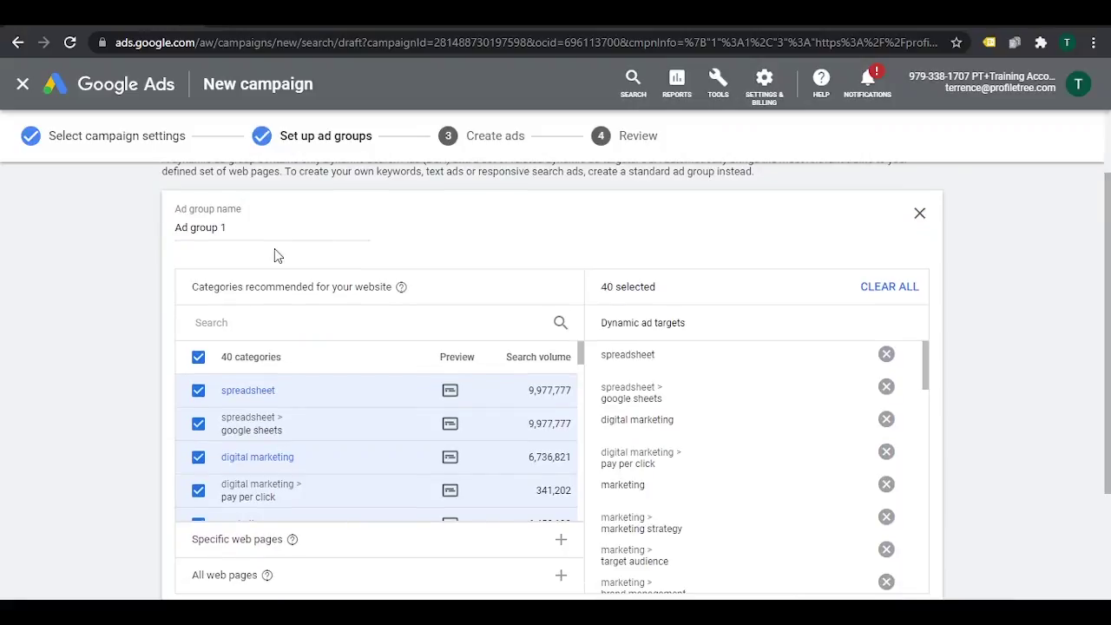
left_click_drag(241, 229, 176, 231)
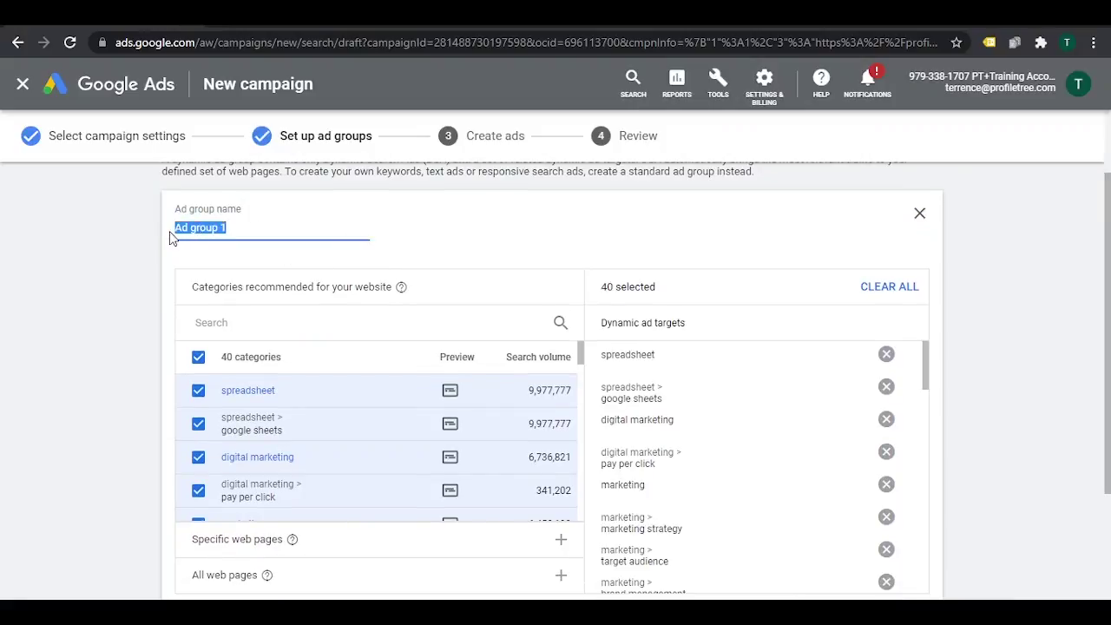
scroll(516, 443, "down", 2)
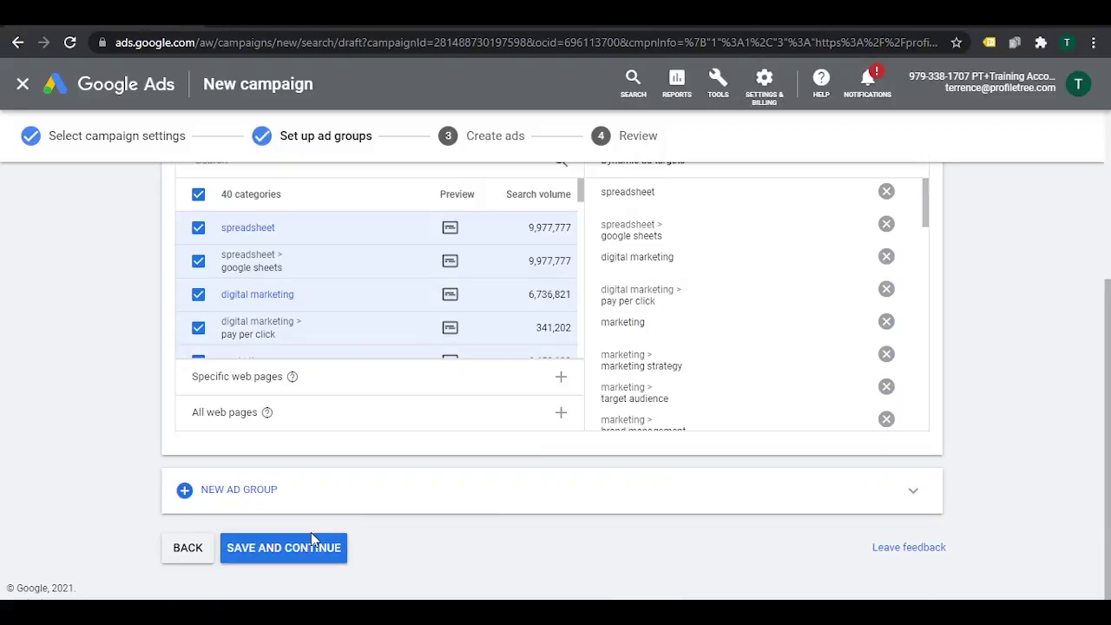
left_click(288, 551)
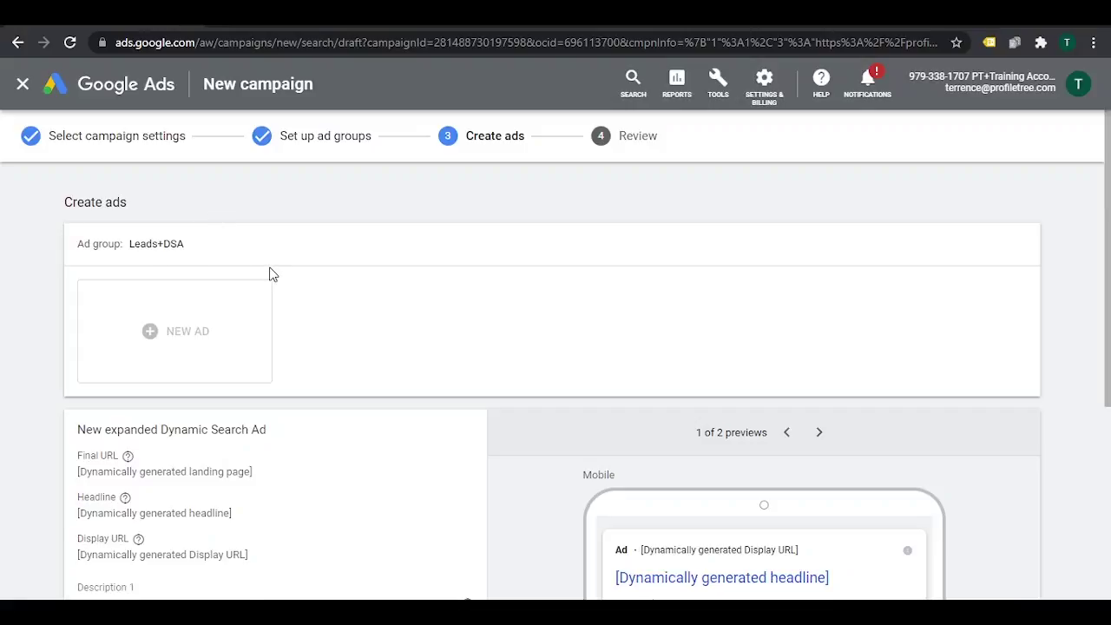
- Write the ad descriptions "Marketing & Web Design Agency. We Help Brands Grow Online. We Are ProfileTree." and "Marketing & Web Design Agency | Belfast | UK & Ireland | ProfileTree. Contact Us Today."
scroll(278, 278, "down", 3)
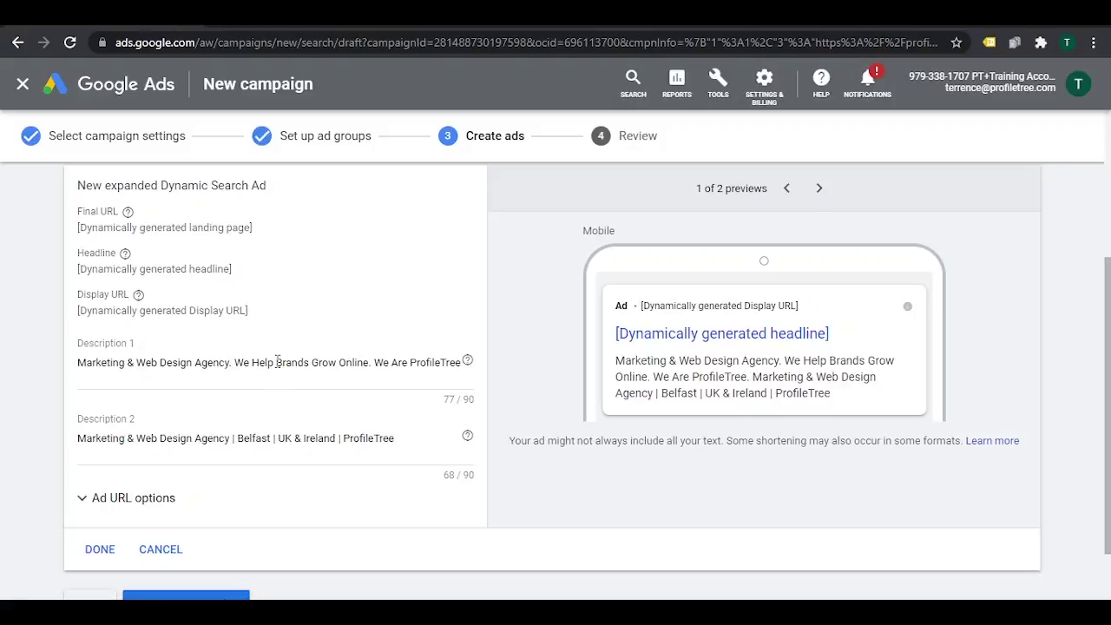
left_click_drag(113, 365, 131, 365)
left_click(122, 373)
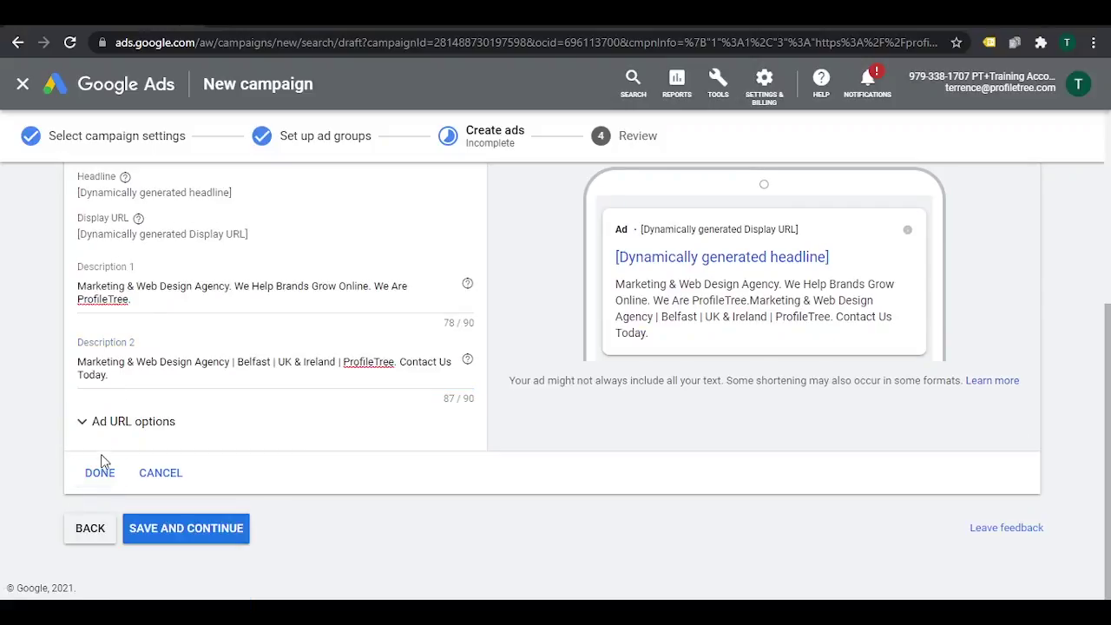
left_click(100, 473)
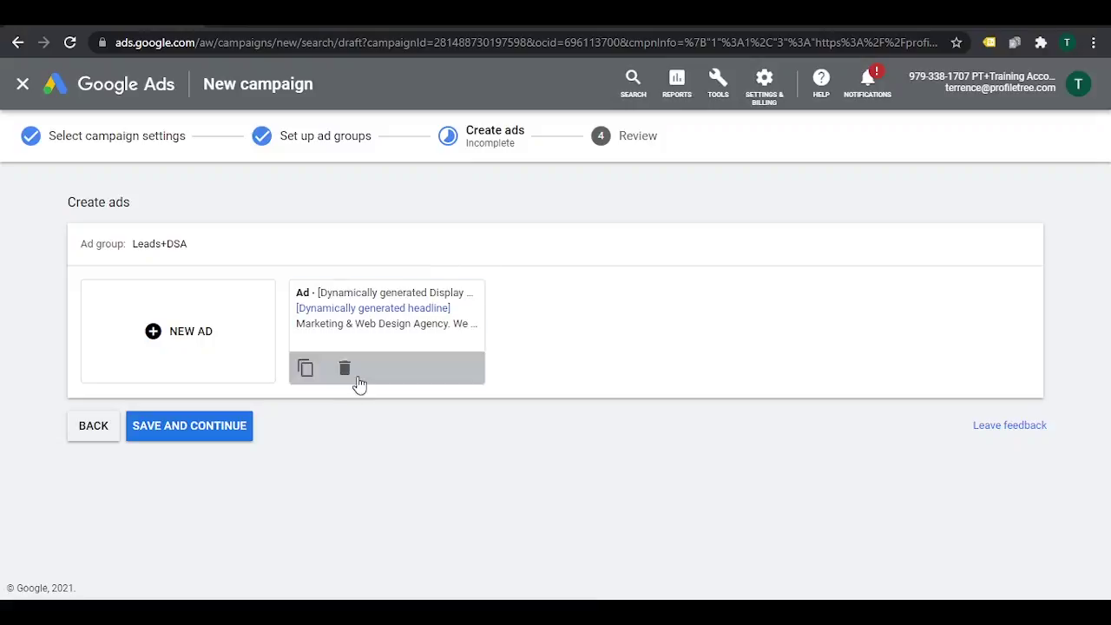
- Save the ads, continue to the review and publish the campaign without entering billing information
left_click(198, 434)
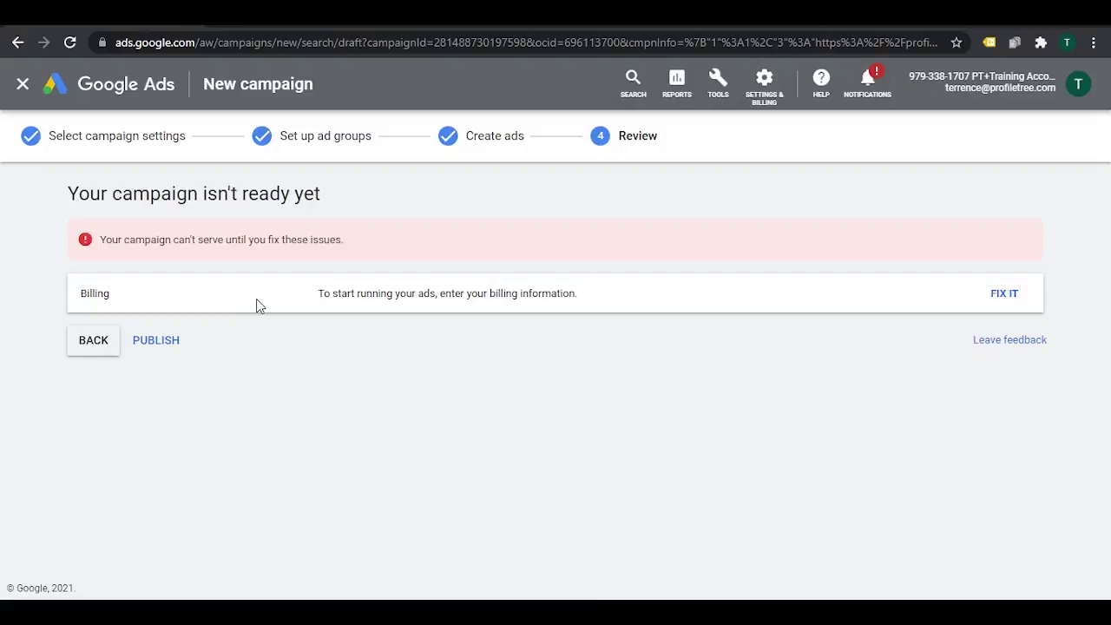
left_click(153, 349)
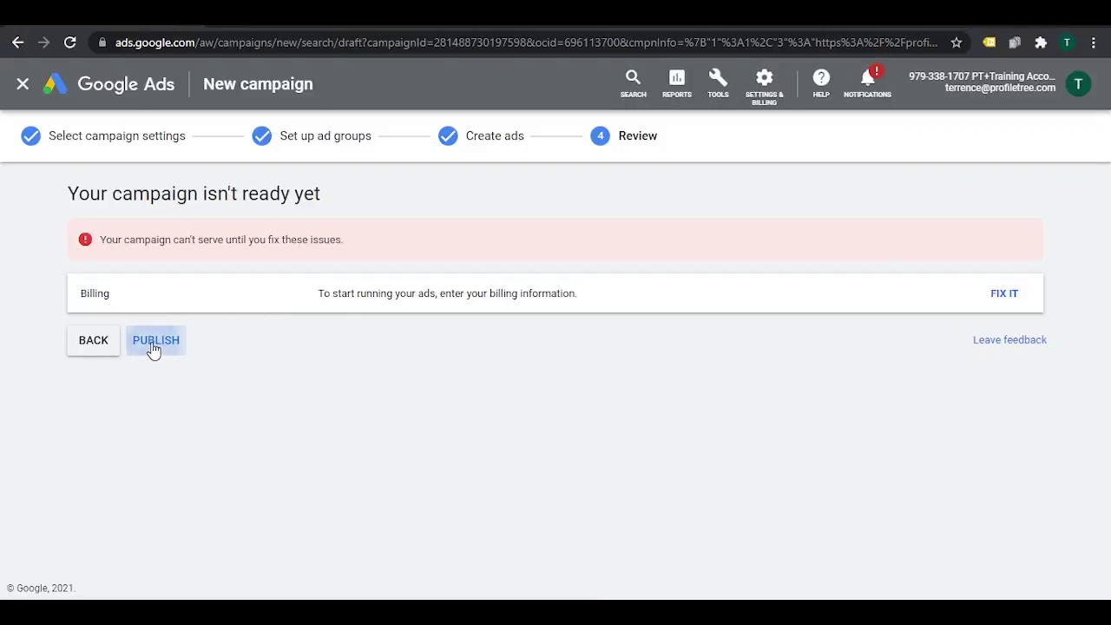
left_click(669, 408)
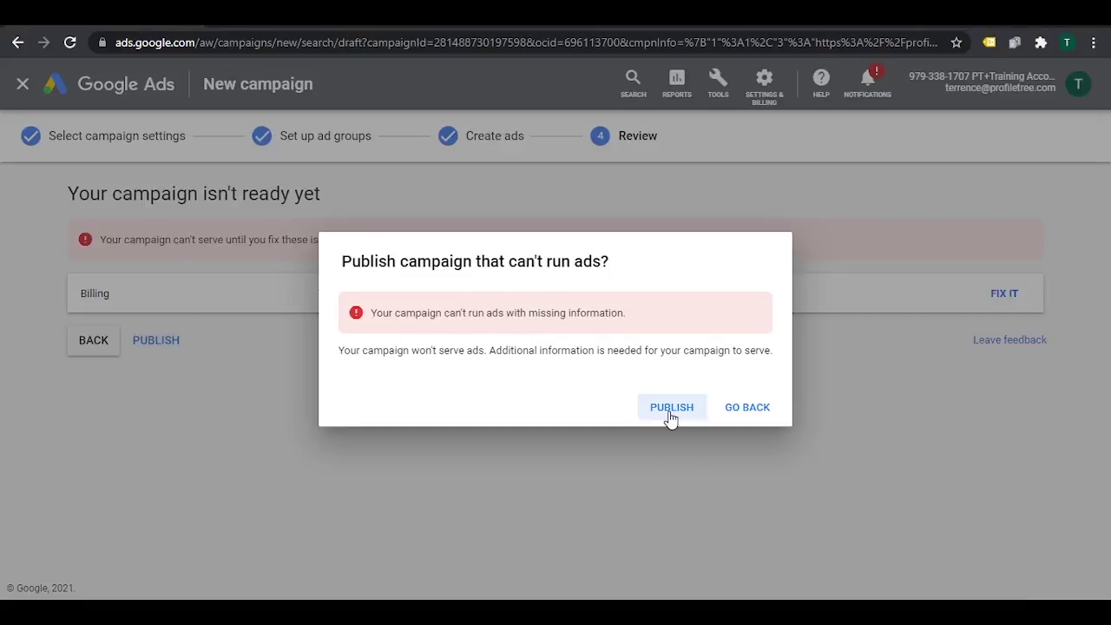